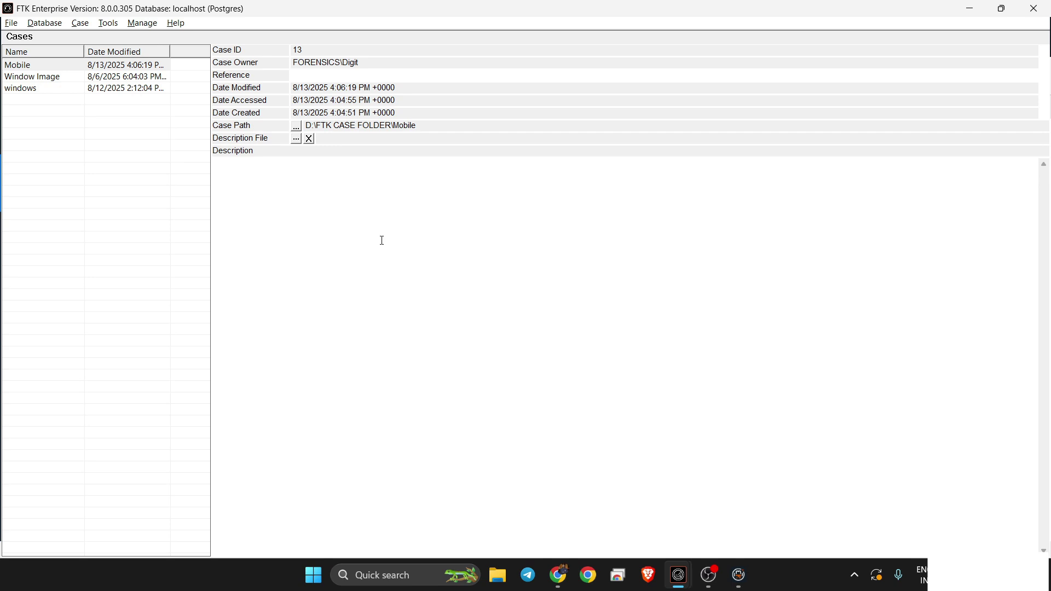
# - Create a new case named "mobile phone" with the Forensic Processing profile and open it
pyautogui.click(80, 22)
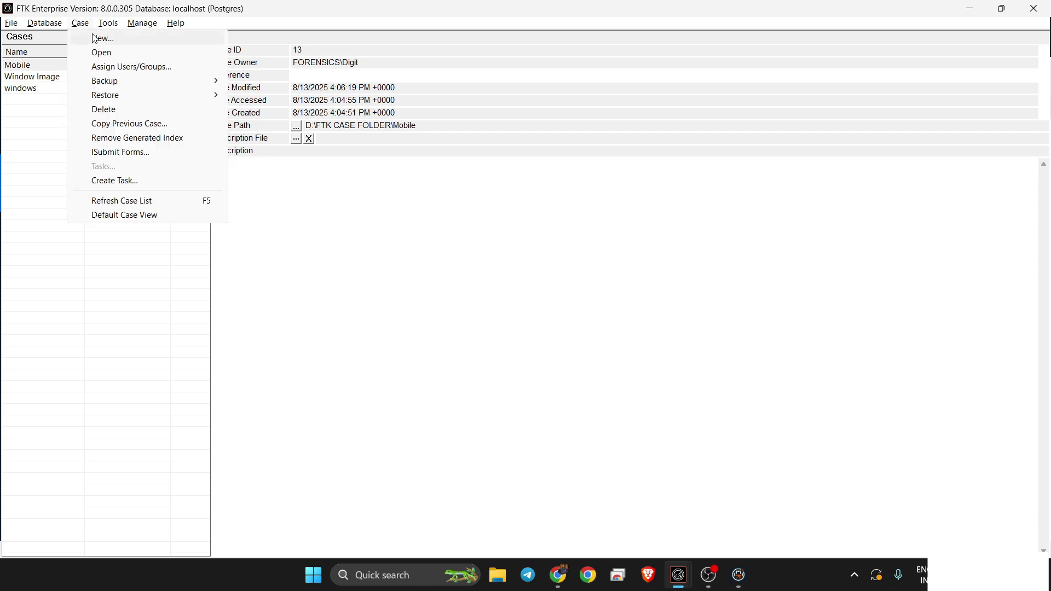
pyautogui.click(92, 35)
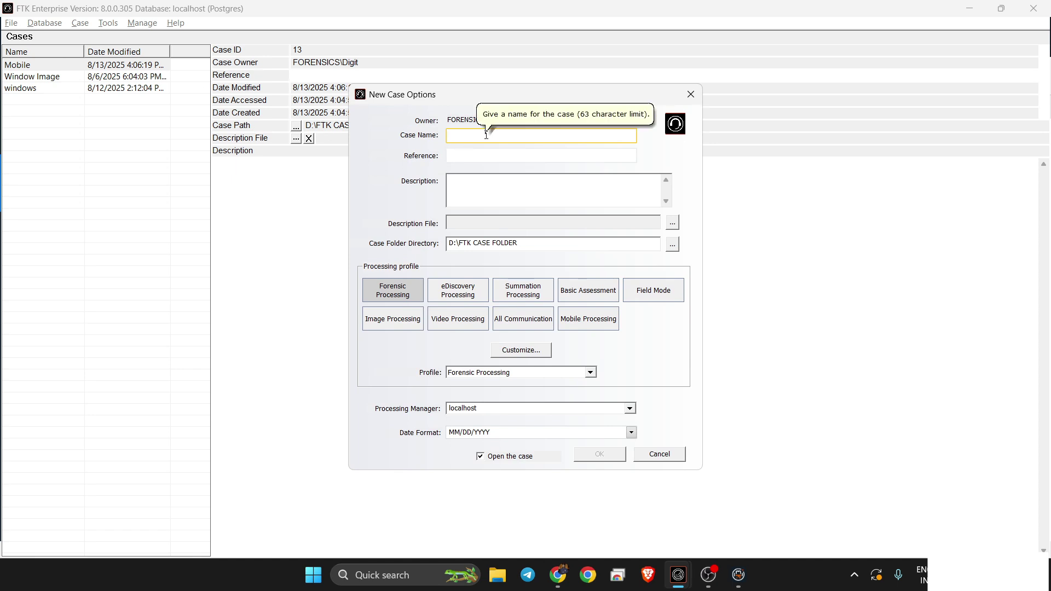
pyautogui.write('mobile p')
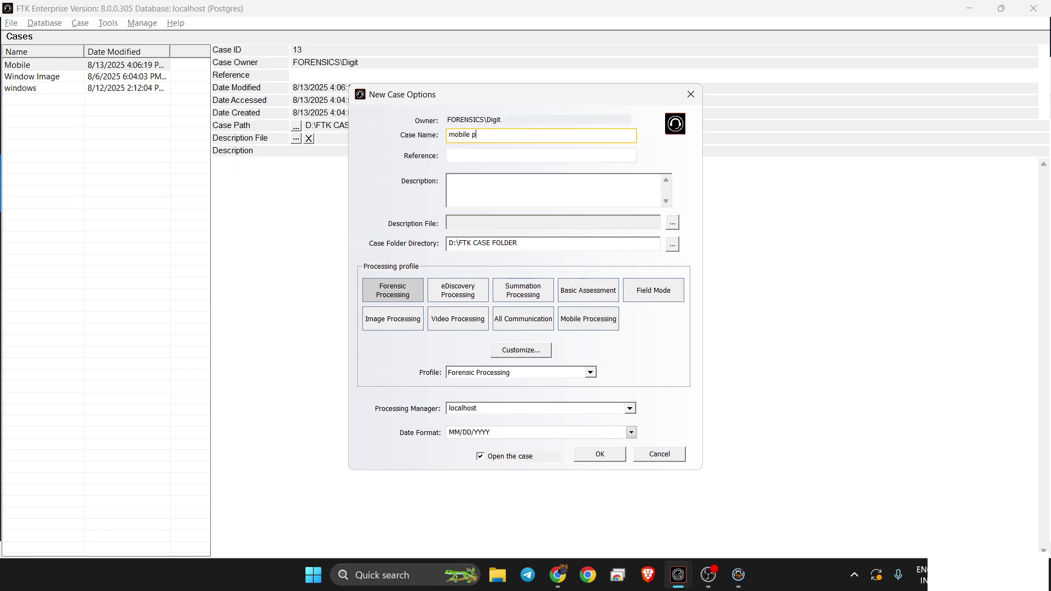
pyautogui.write('hone')
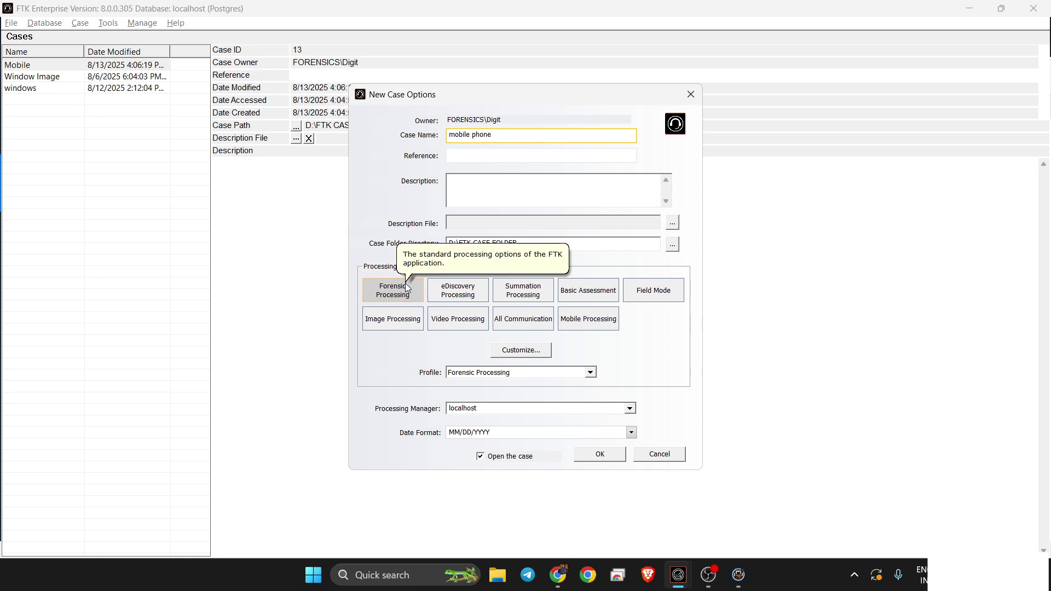
pyautogui.click(606, 455)
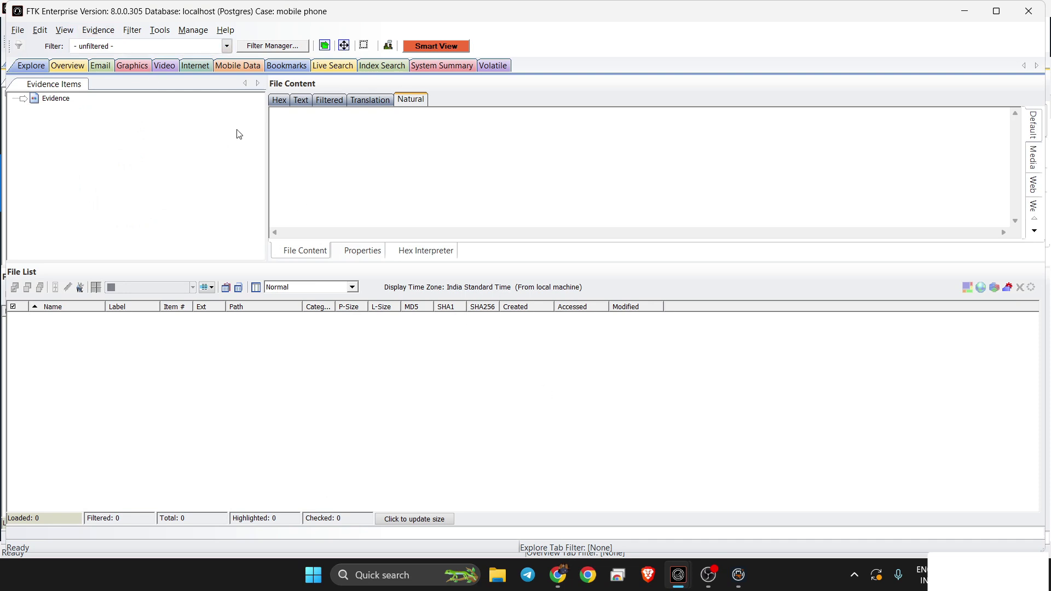
# - Start adding evidence to the case, with Acquired Image(s) as the evidence type
pyautogui.click(100, 33)
pyautogui.click(116, 46)
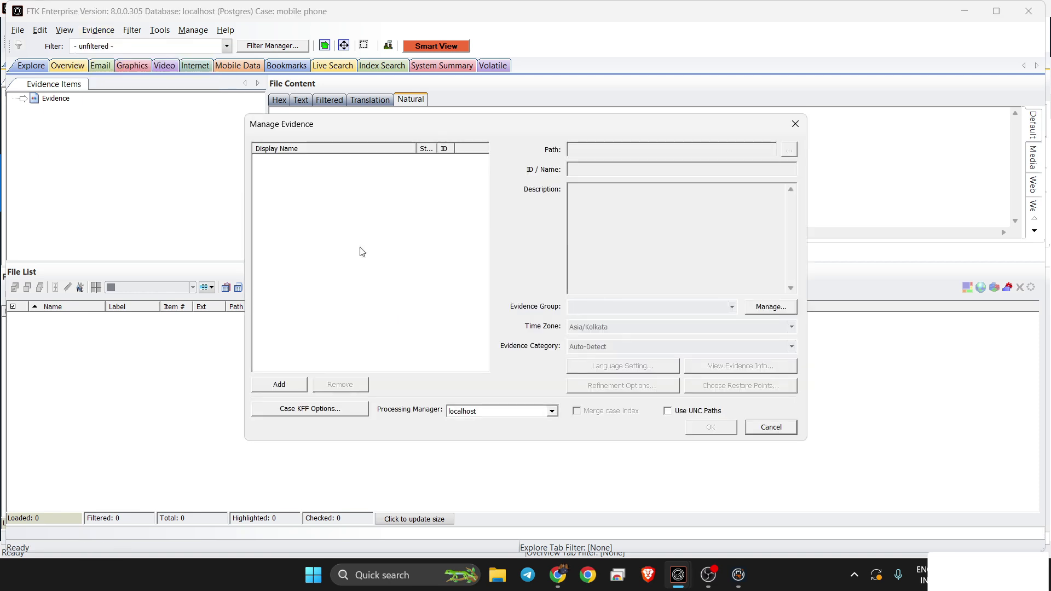
pyautogui.click(302, 389)
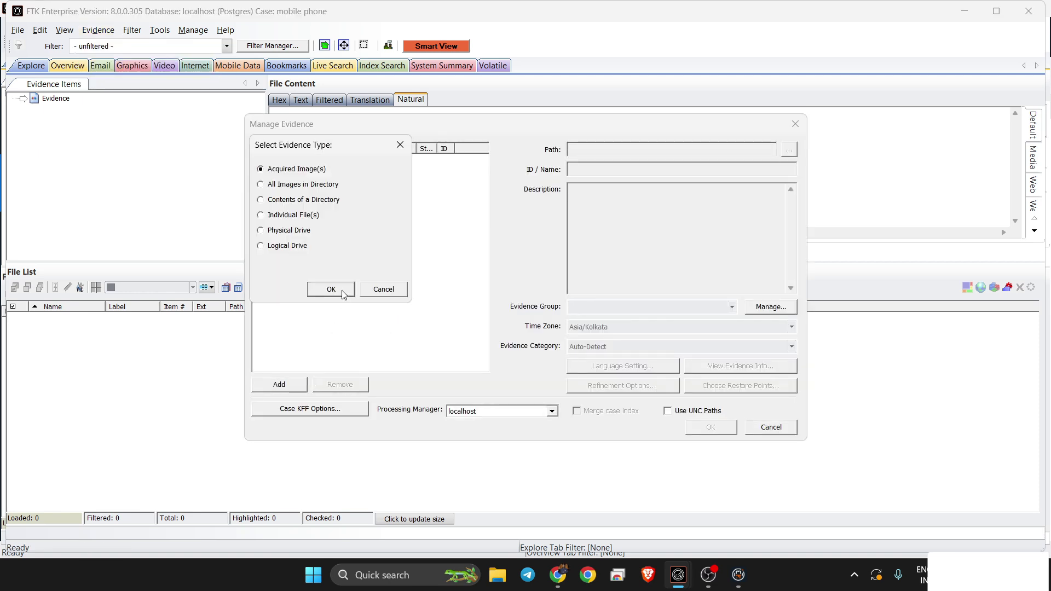
pyautogui.click(342, 290)
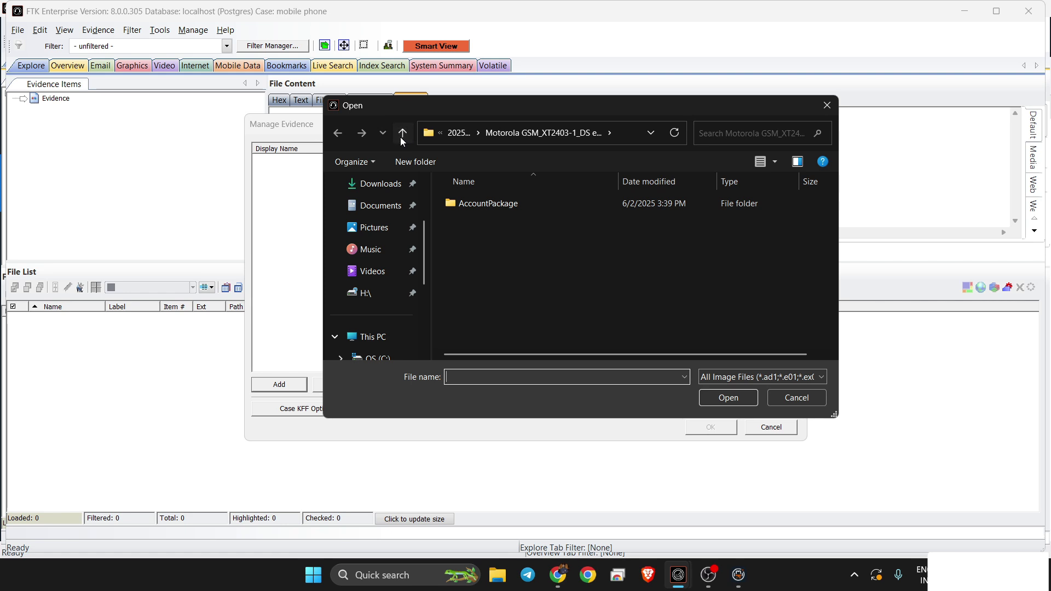
# - Show all file types and add the Motorola edge 50 pro UFDR file from E:\PROJECT\FULL FILE SYSTEM UFDR REPORT as evidence
pyautogui.click(403, 134)
pyautogui.click(403, 133)
pyautogui.click(402, 133)
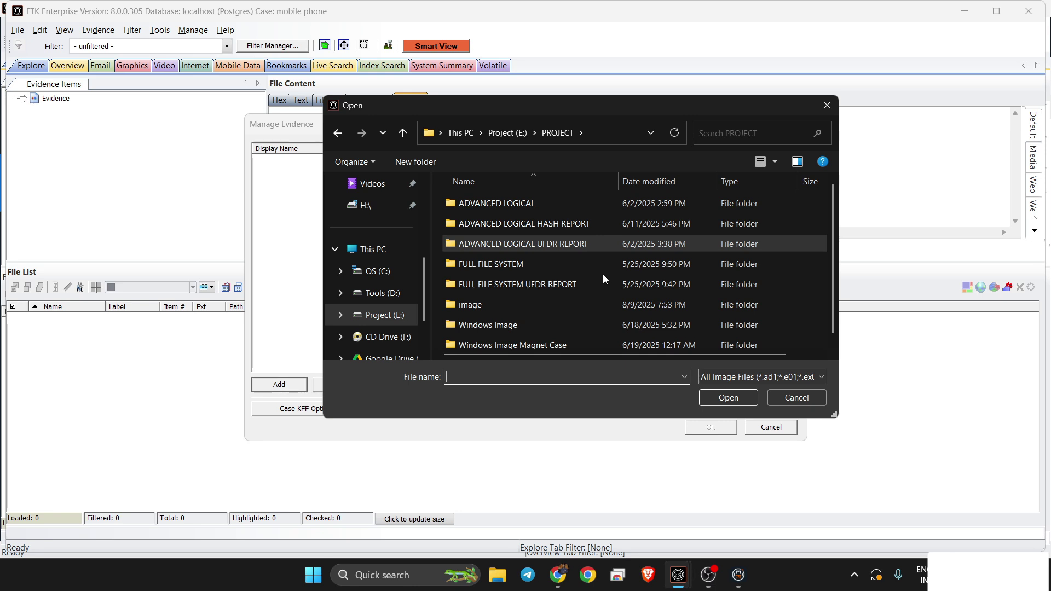
pyautogui.doubleClick(547, 287)
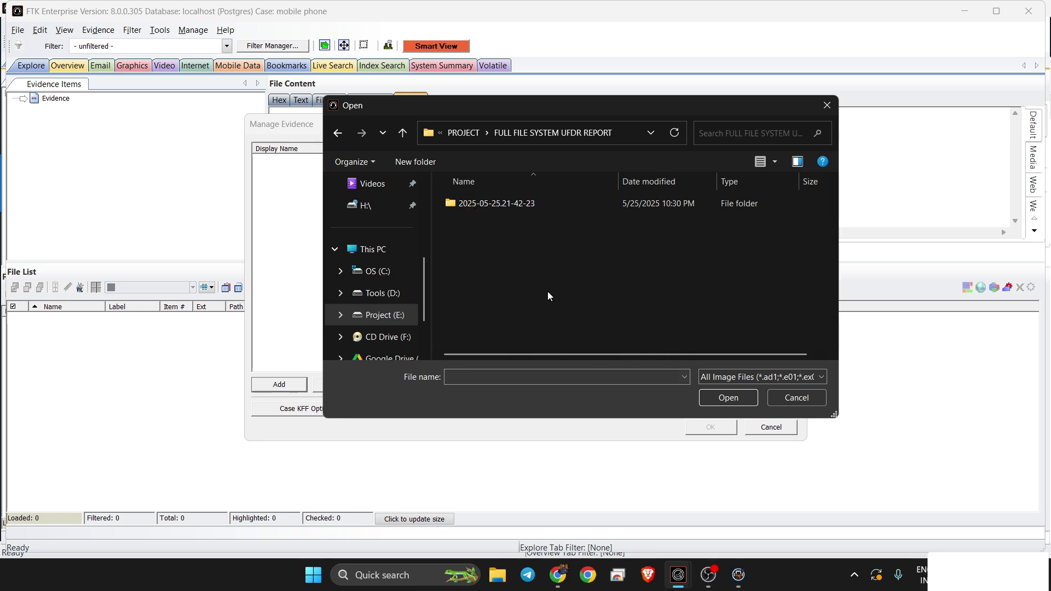
pyautogui.doubleClick(517, 203)
pyautogui.doubleClick(517, 203)
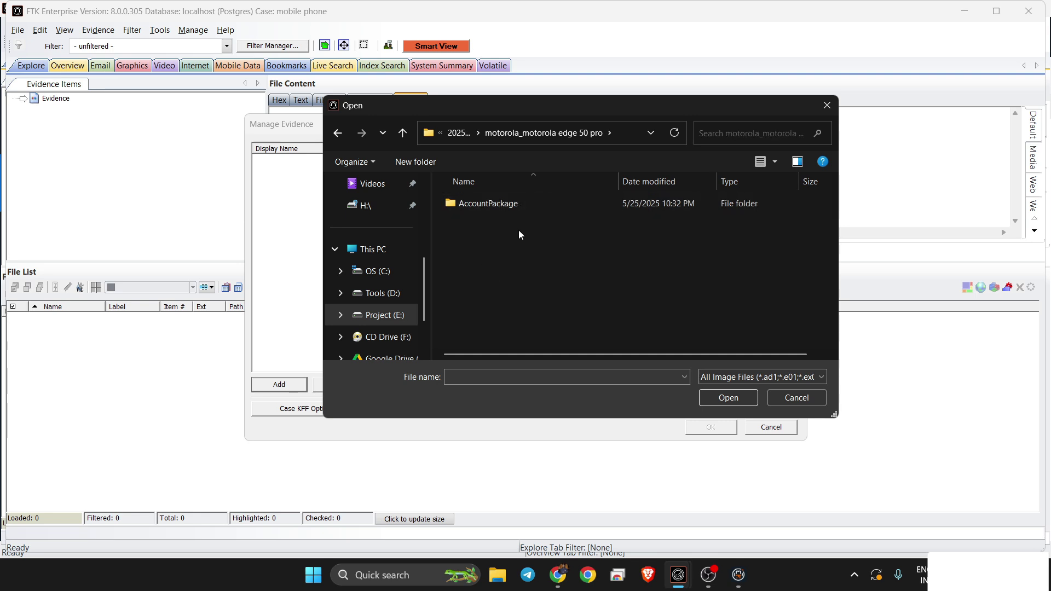
pyautogui.click(761, 376)
pyautogui.click(774, 578)
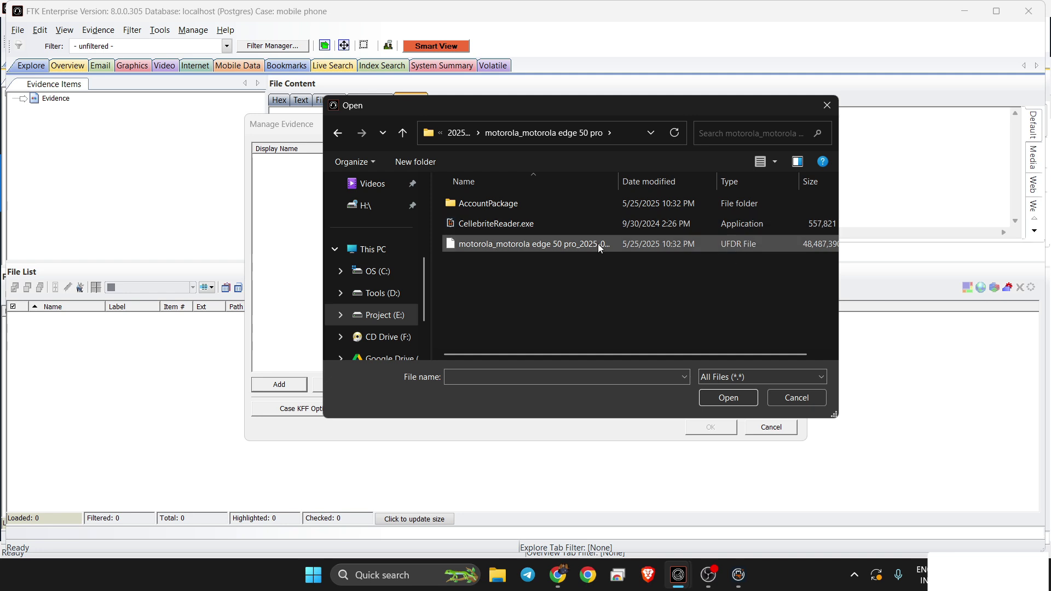
pyautogui.doubleClick(540, 246)
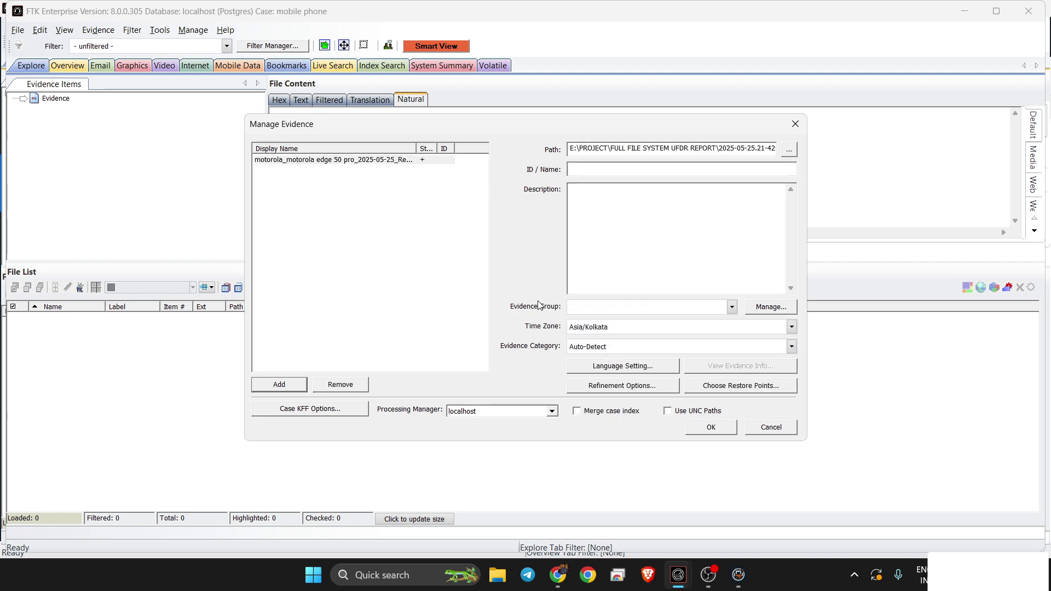
# - Enable Registry Reports, Entity Extraction, Generate System Summary and Document Content Analysis in the evidence refinement options
pyautogui.click(636, 390)
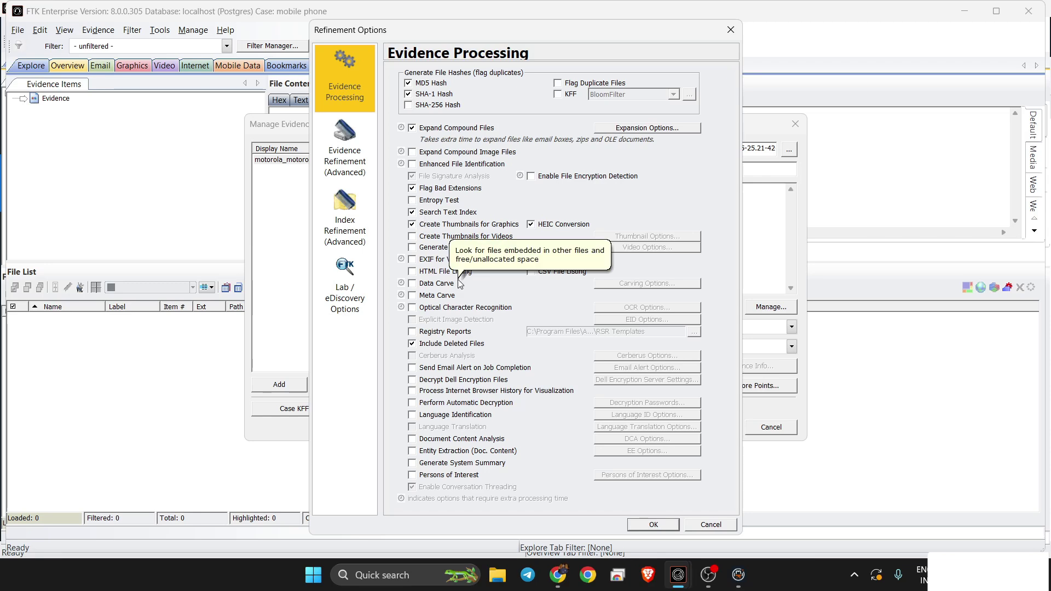
pyautogui.click(412, 331)
pyautogui.click(412, 451)
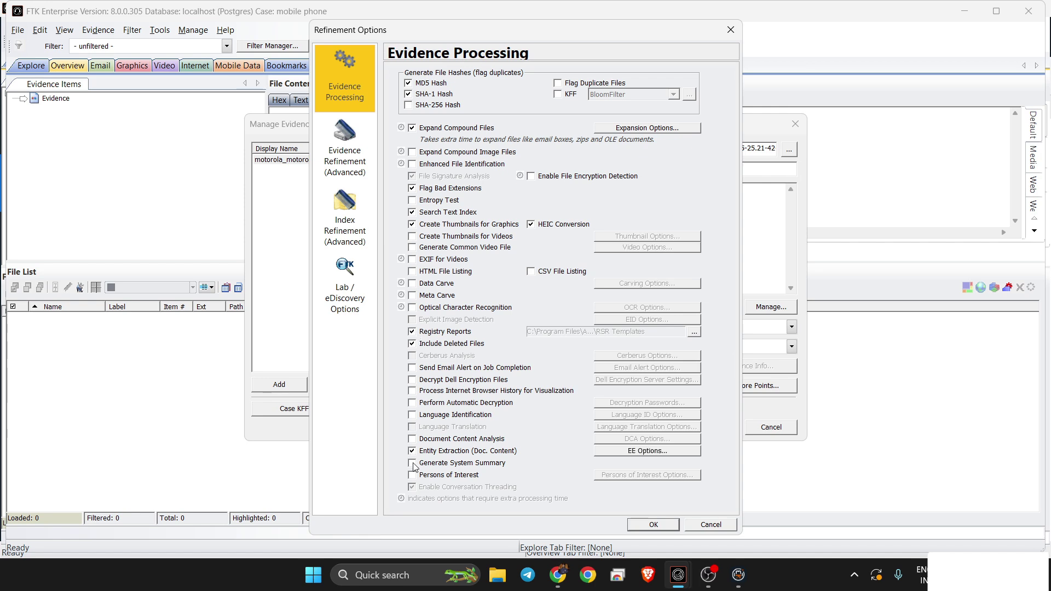
pyautogui.click(413, 463)
pyautogui.click(413, 440)
# - Include Cellebrite UFDR from the All Mobile category in compound file expansion and accept the refinement options
pyautogui.click(635, 128)
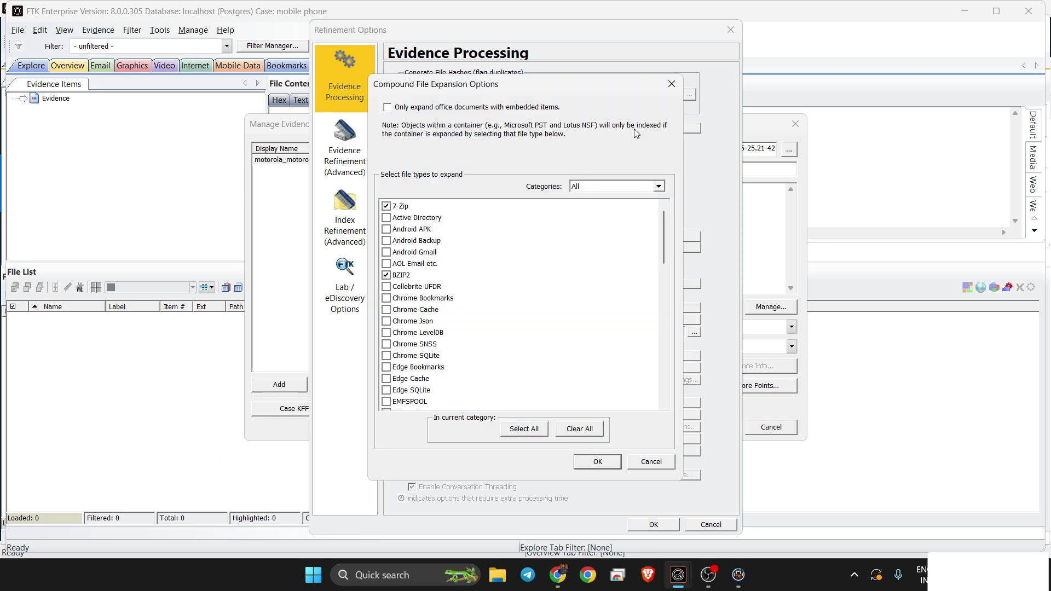
pyautogui.click(616, 188)
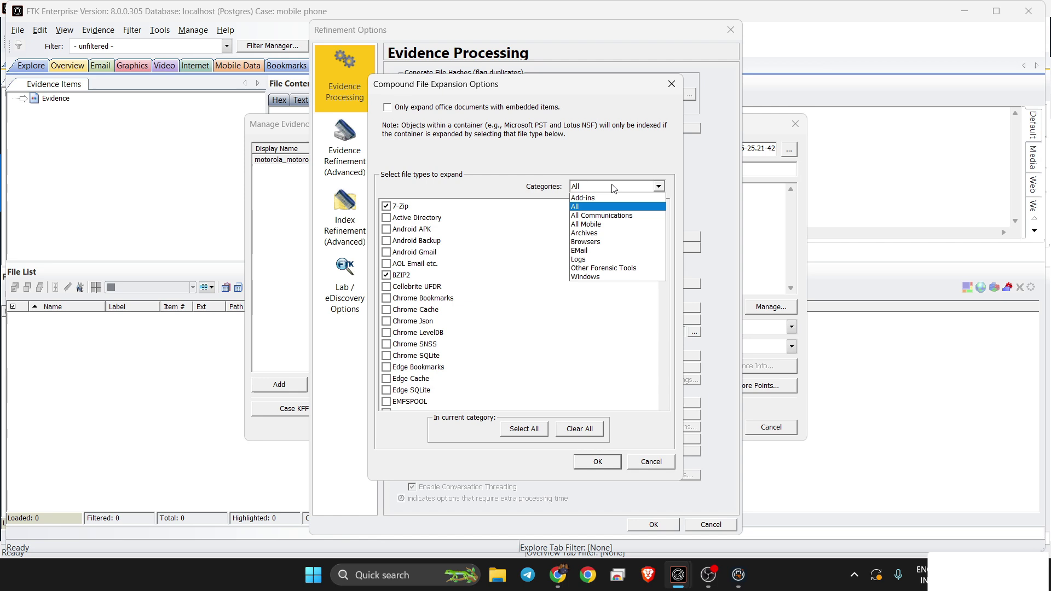
pyautogui.click(596, 224)
pyautogui.click(386, 243)
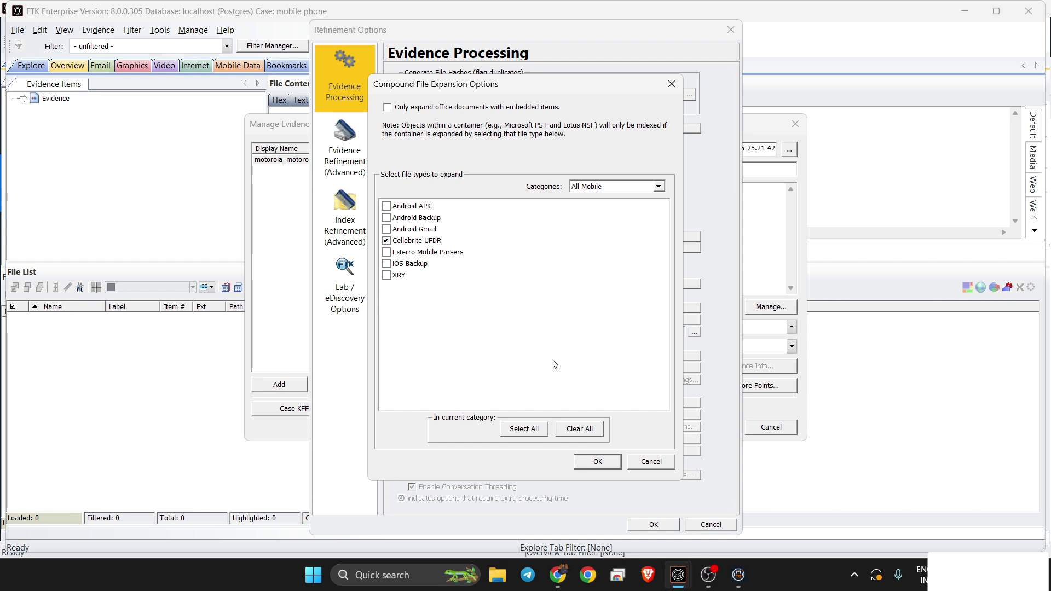
pyautogui.click(598, 462)
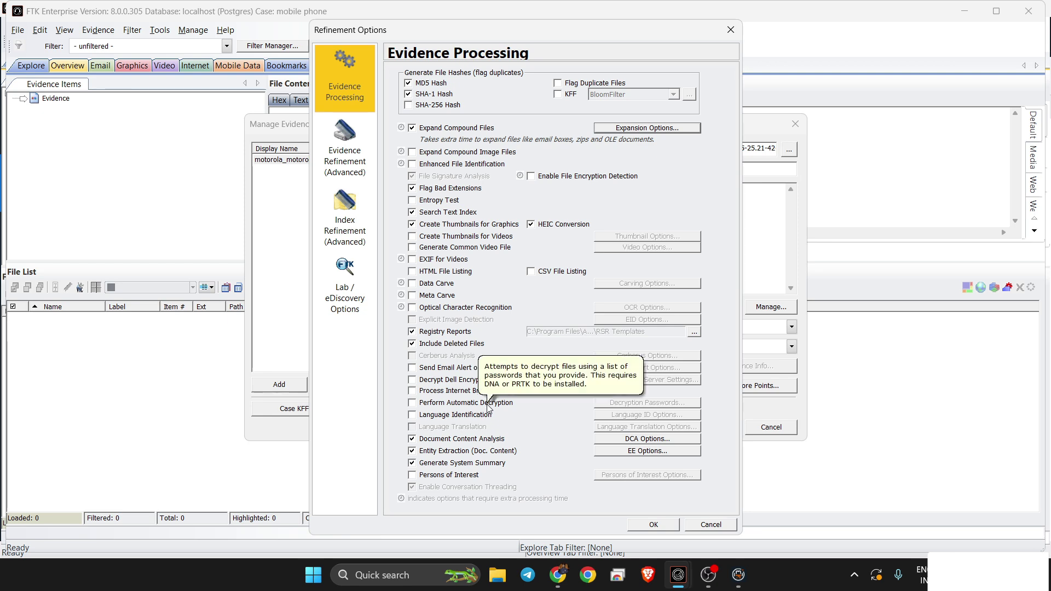
pyautogui.click(654, 525)
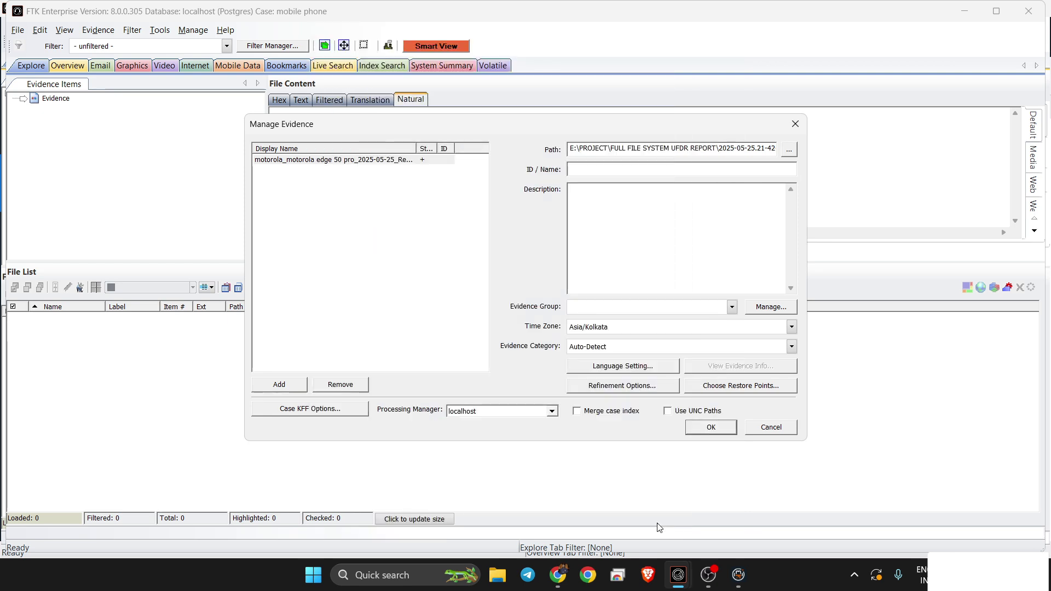
# - Set the evidence category to Android, start processing the evidence, and minimize the processing status window
pyautogui.click(717, 348)
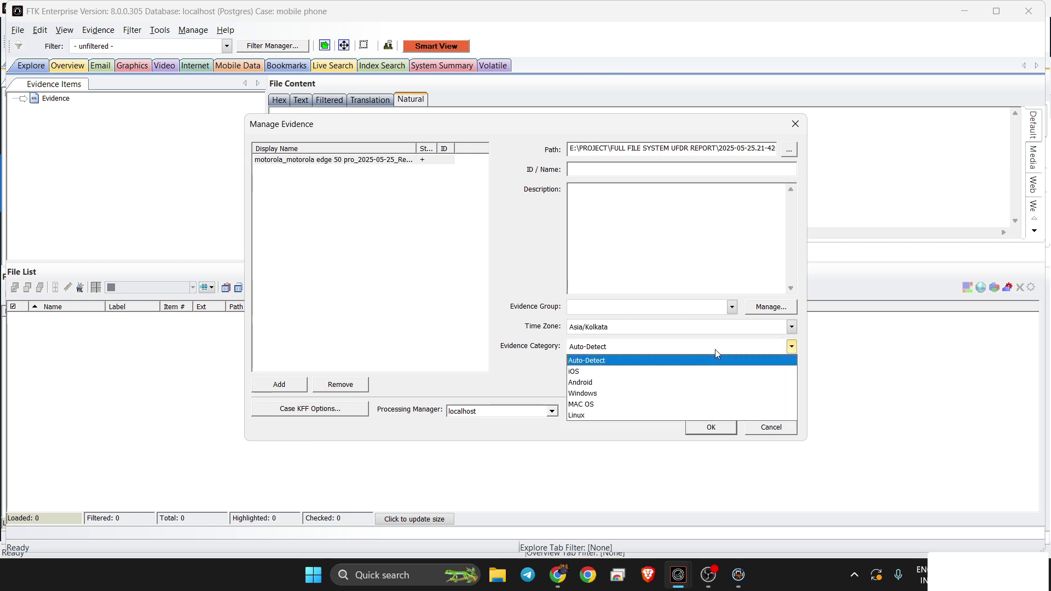
pyautogui.click(704, 383)
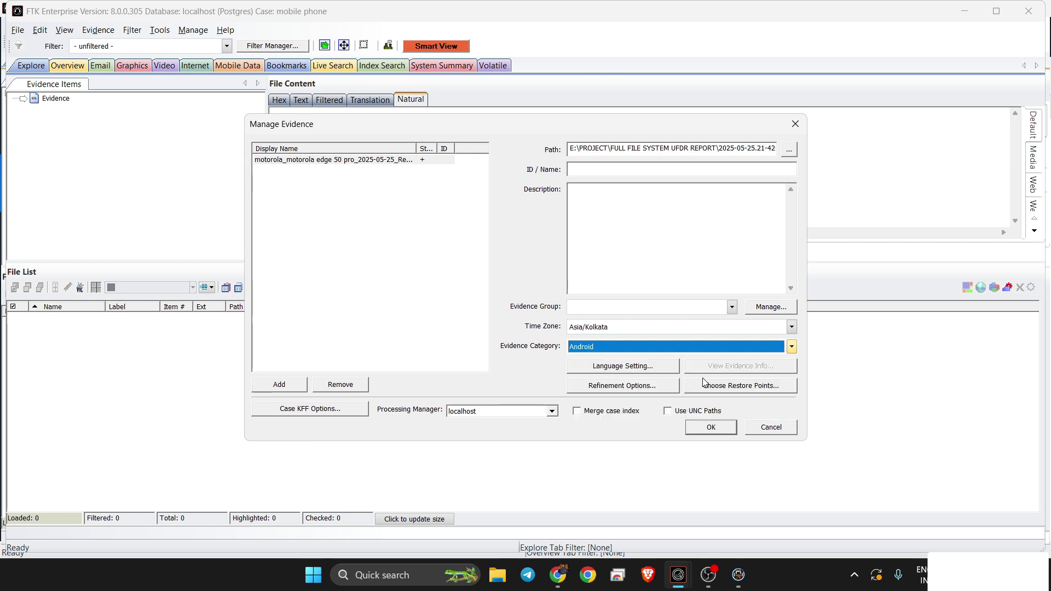
pyautogui.click(711, 427)
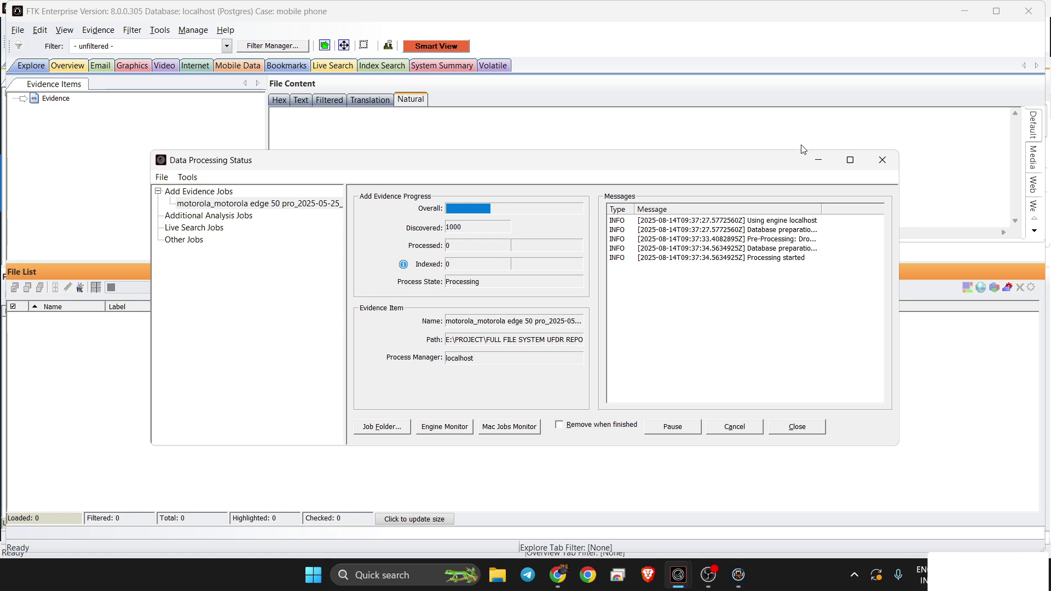
pyautogui.click(819, 160)
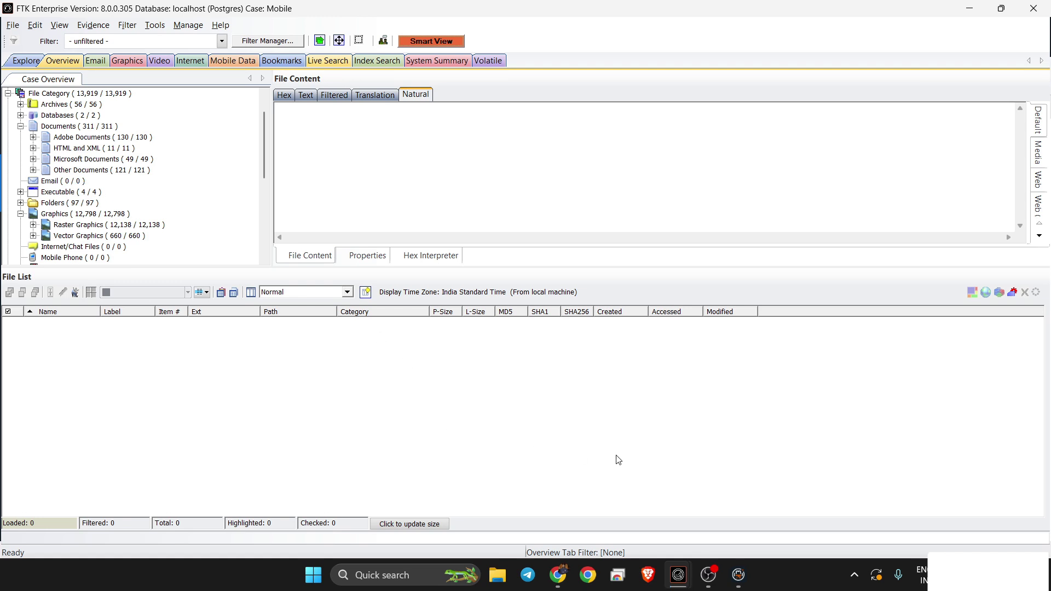
# - Switch to Cellebrite Physical Analyzer and place the FTK window of the Mobile case beside its analyzed data list for comparison
pyautogui.click(742, 580)
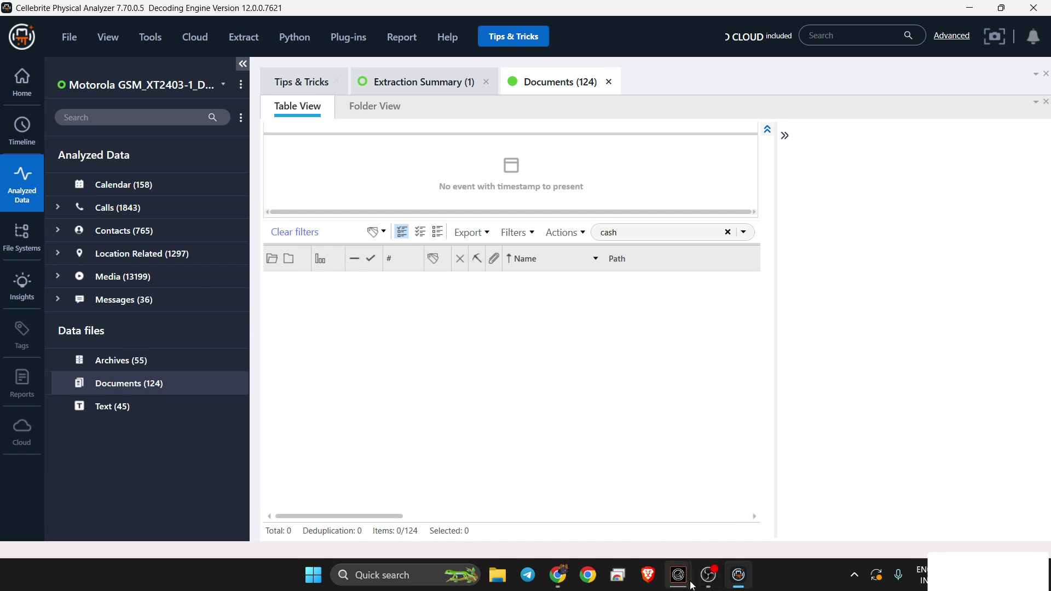
pyautogui.moveTo(678, 575)
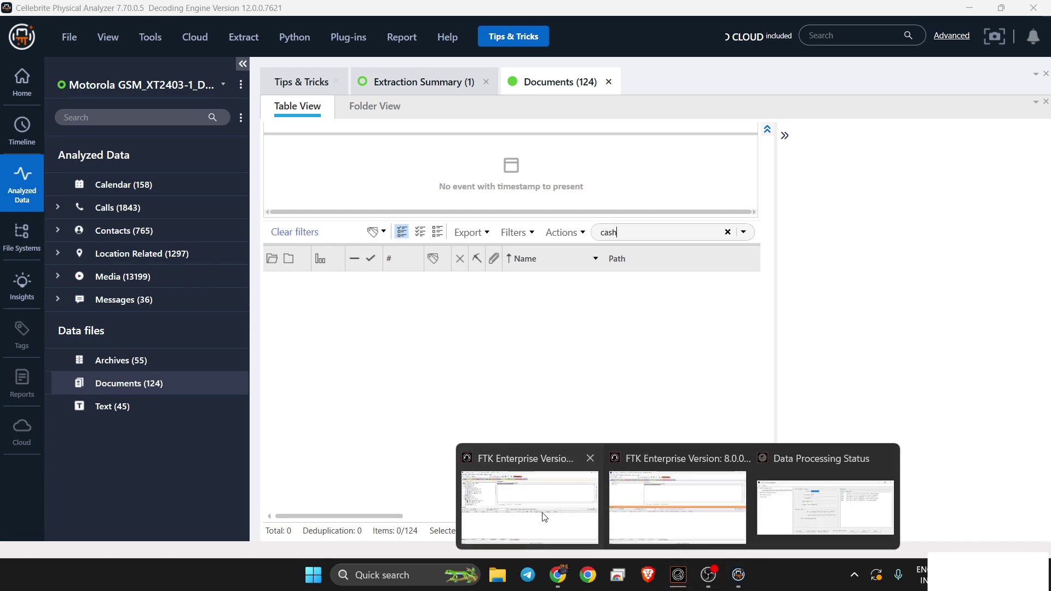
pyautogui.click(569, 519)
pyautogui.moveTo(235, 10); pyautogui.dragTo(499, 65)
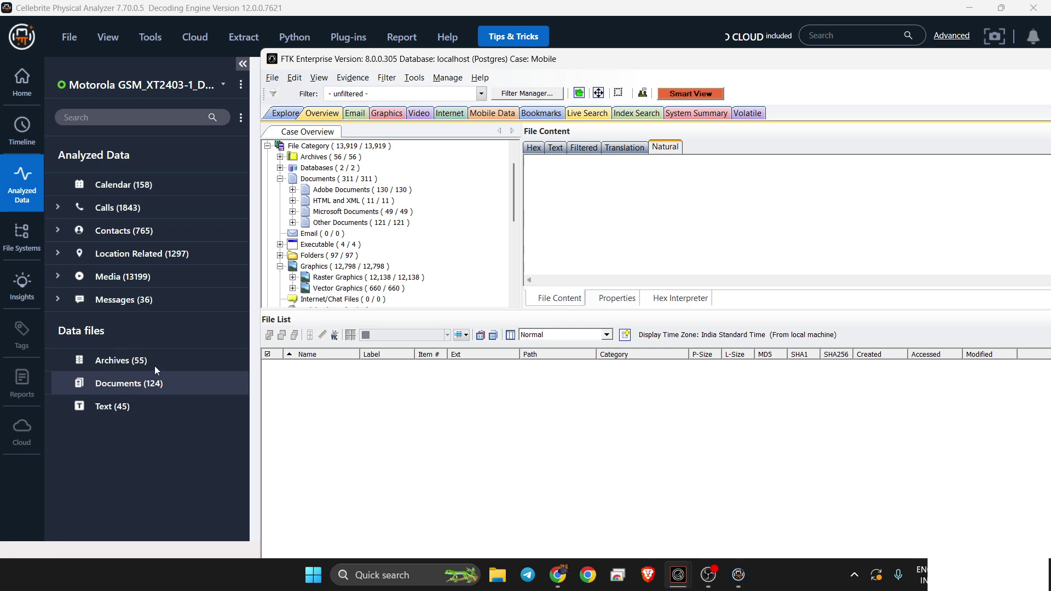
# - Expand the Multimedia category in the case overview and compare the file categories with Cellebrite's analyzed data
pyautogui.scroll(-1, 285, 235)
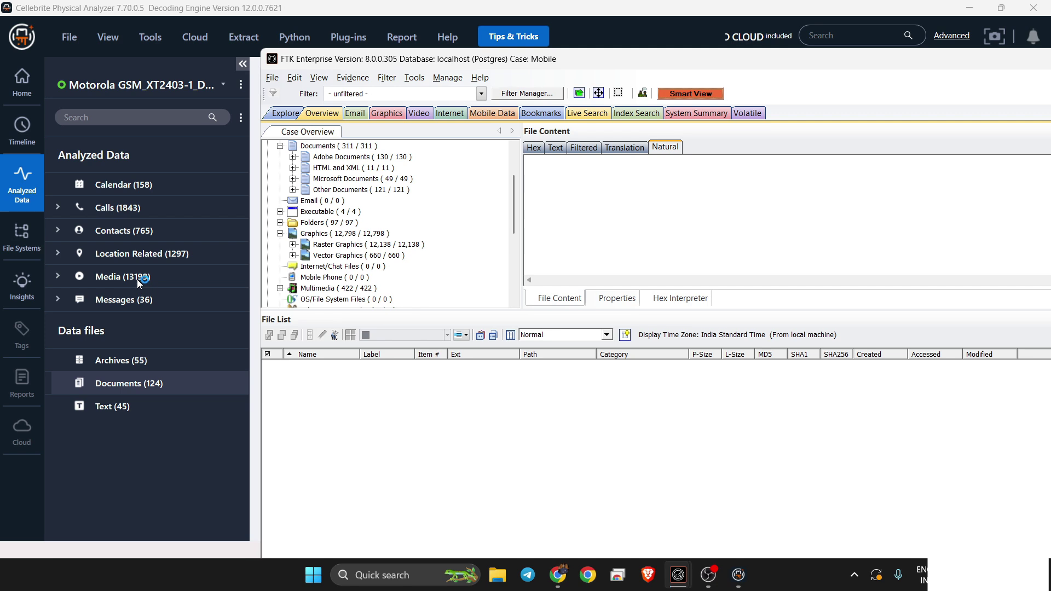
pyautogui.click(279, 287)
pyautogui.scroll(-2, 336, 272)
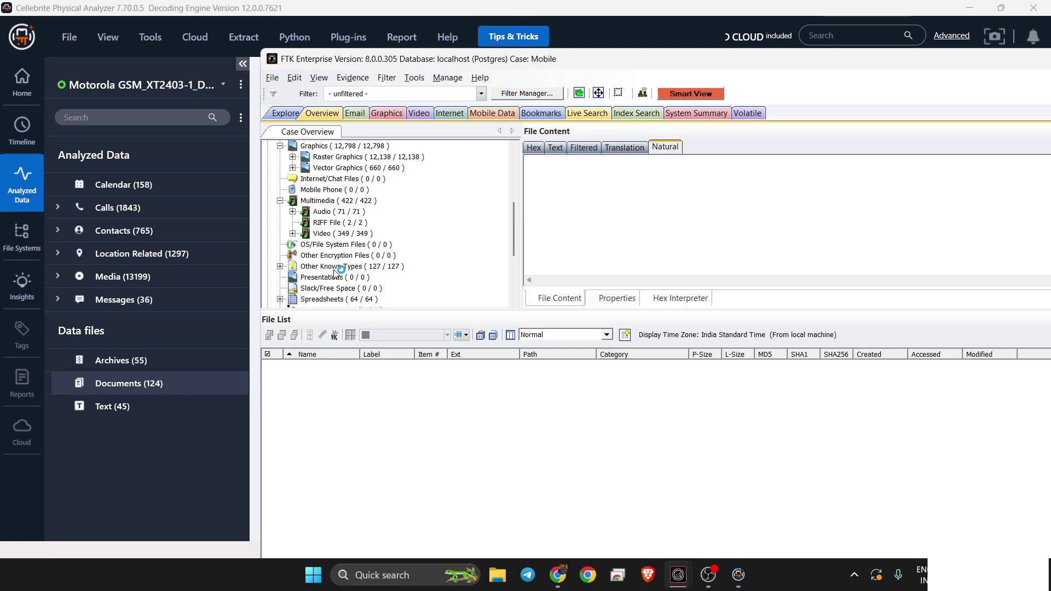
# - List the case's spreadsheets, look through them, and preview the first Excel 2007 file
pyautogui.click(338, 299)
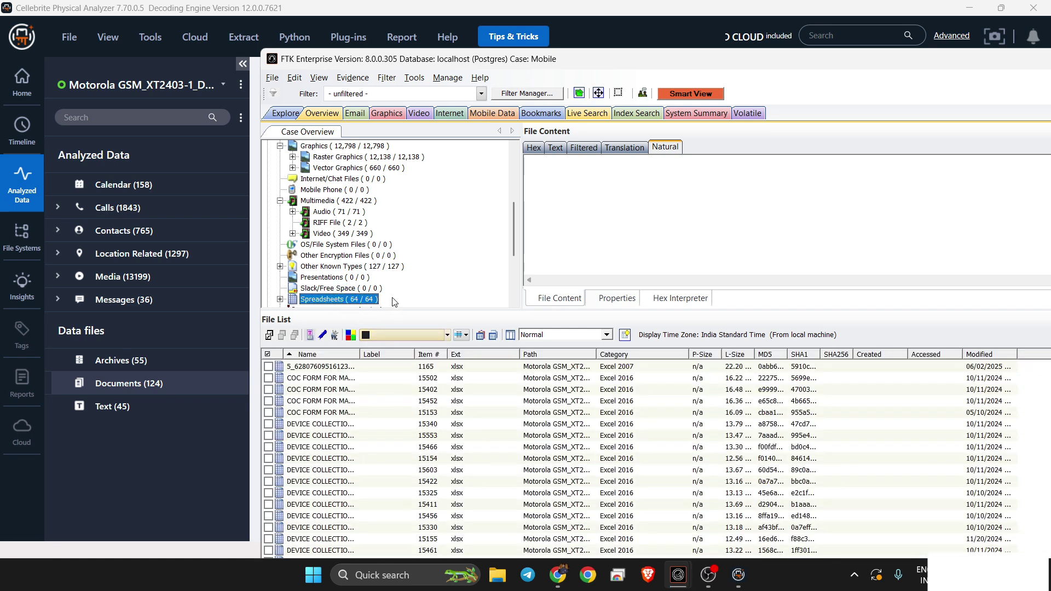
pyautogui.scroll(-15, 406, 428)
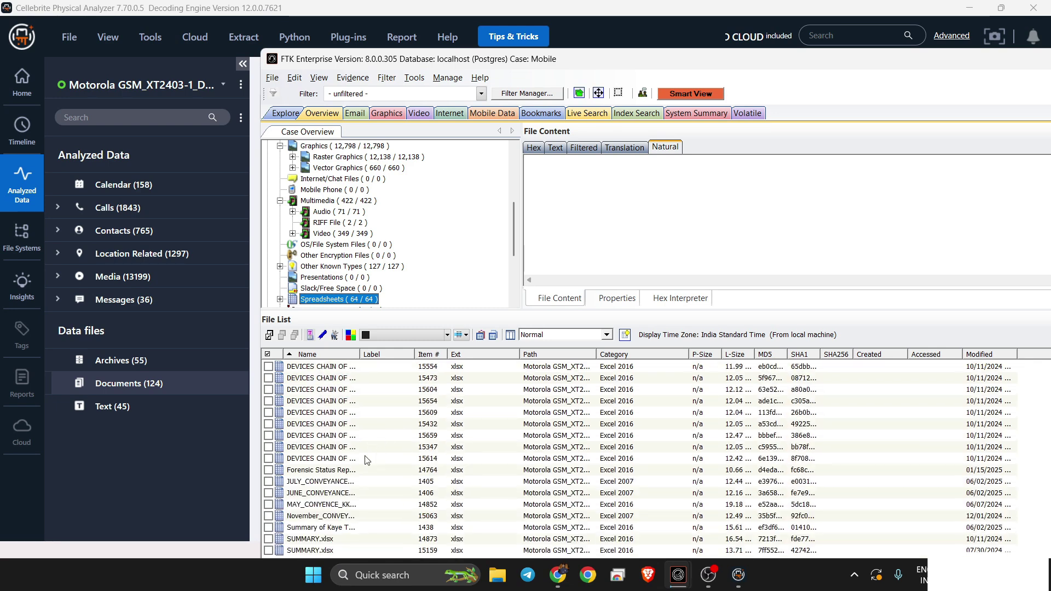
pyautogui.scroll(15, 366, 459)
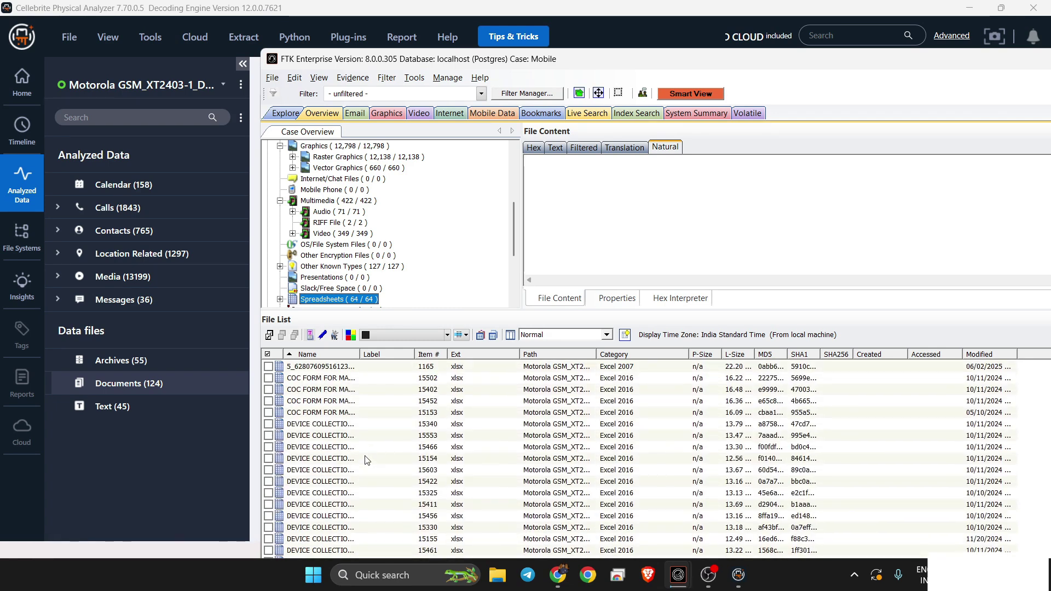
pyautogui.click(329, 370)
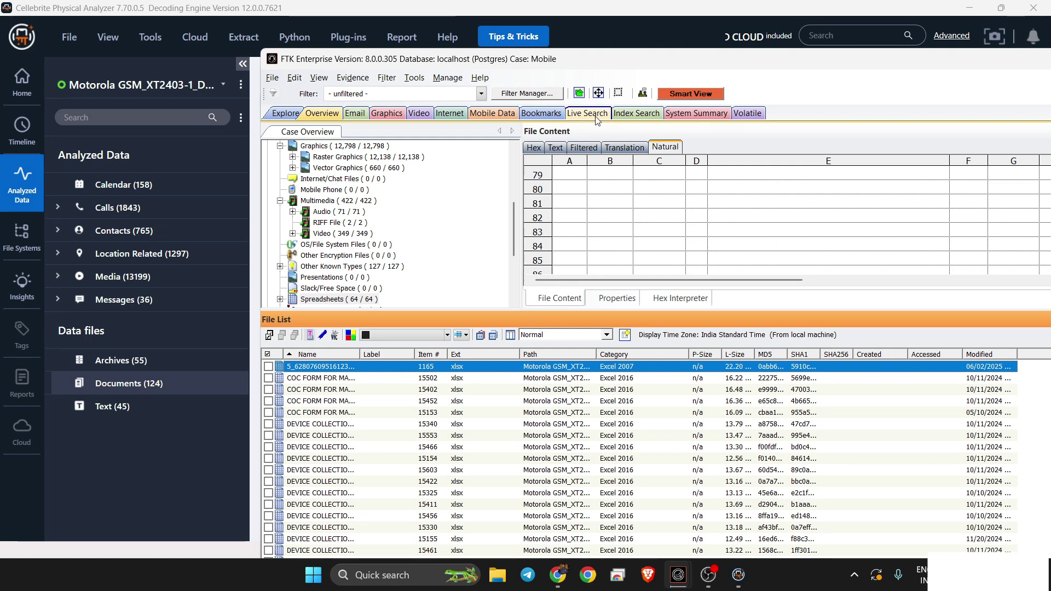
# - Maximize the FTK window and run an index search for the term "cash" across all files
pyautogui.doubleClick(709, 55)
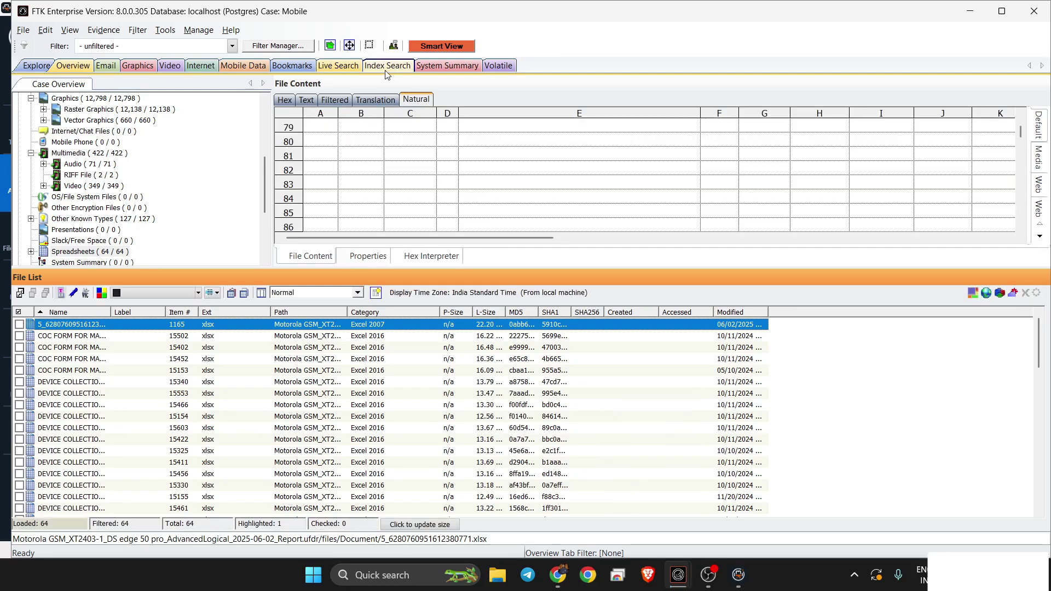
pyautogui.click(387, 66)
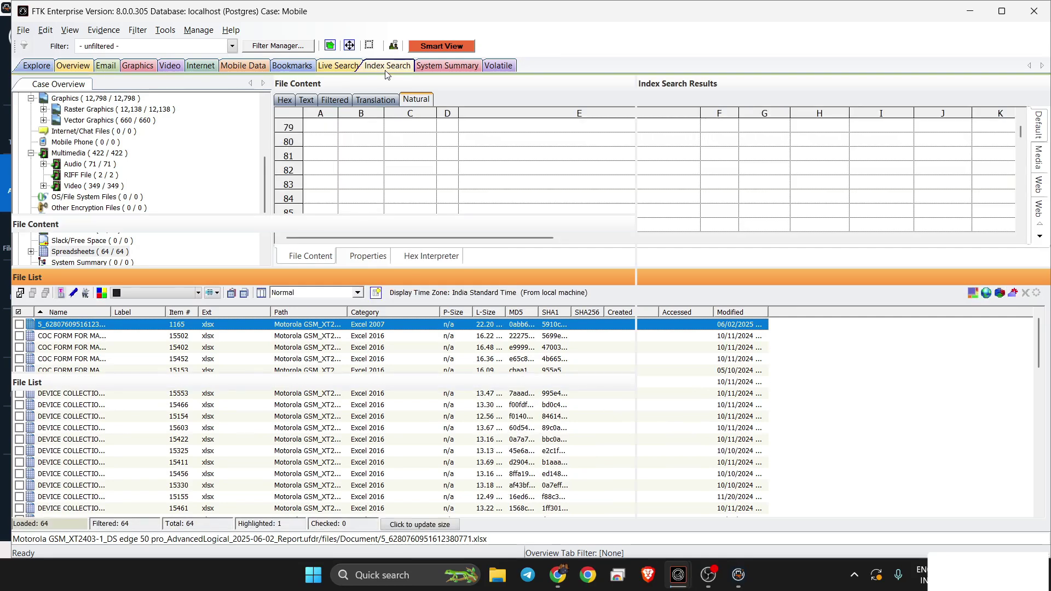
pyautogui.click(67, 113)
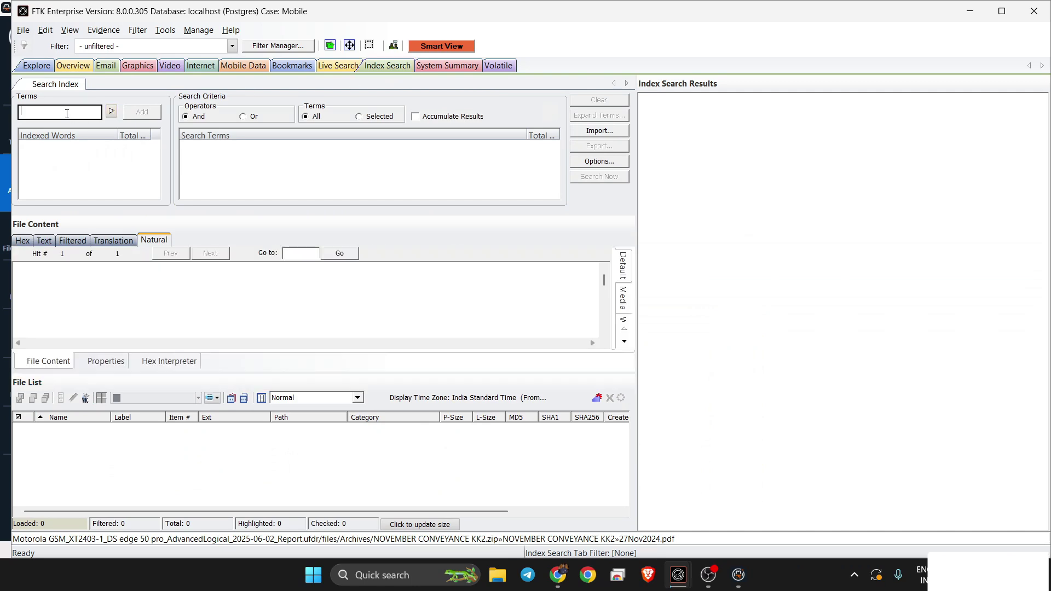
pyautogui.write('cash')
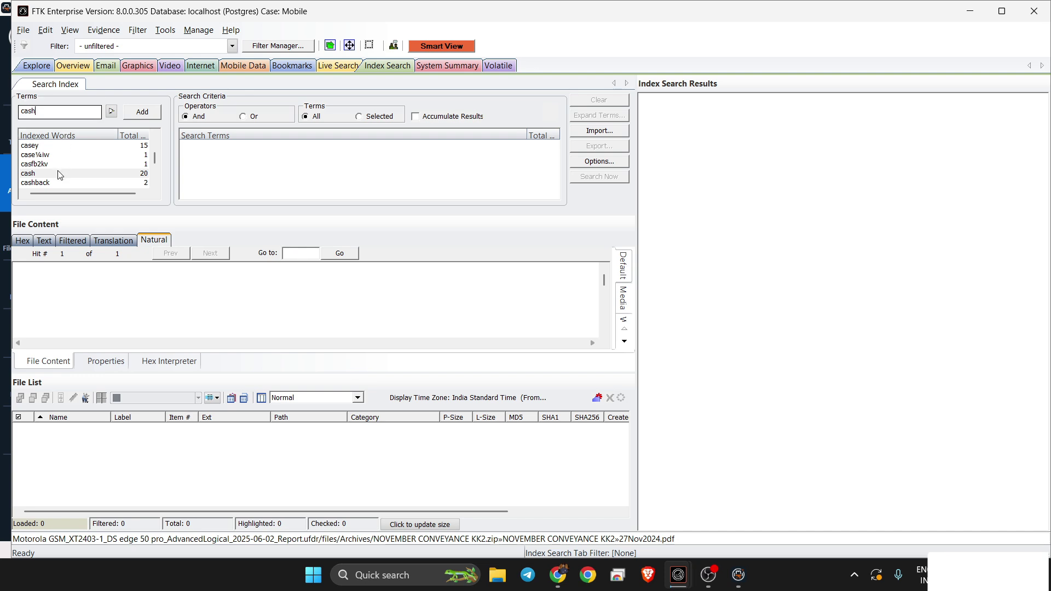
pyautogui.click(147, 114)
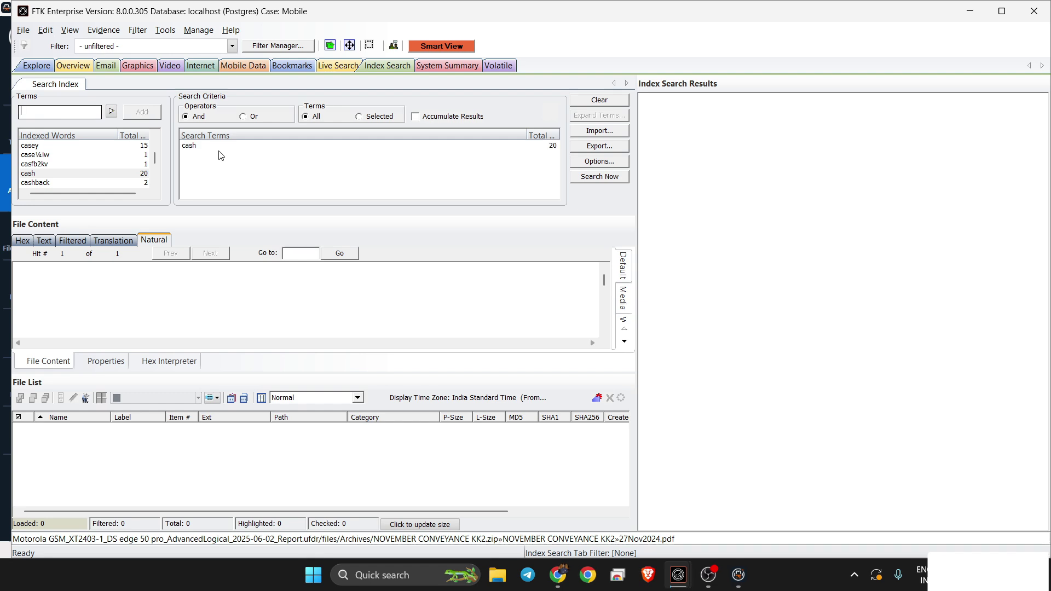
pyautogui.click(232, 145)
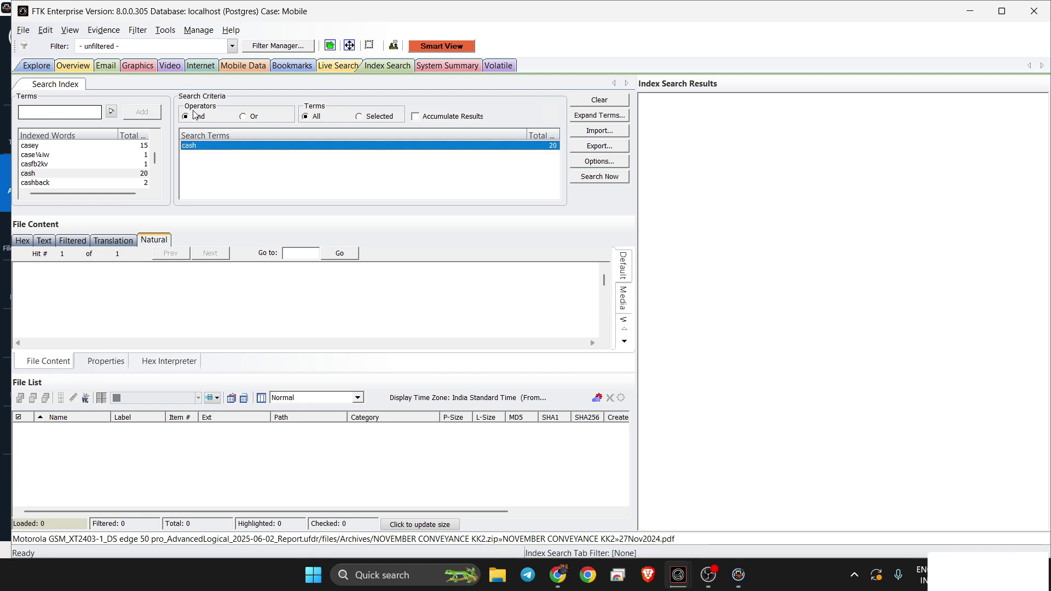
pyautogui.click(616, 178)
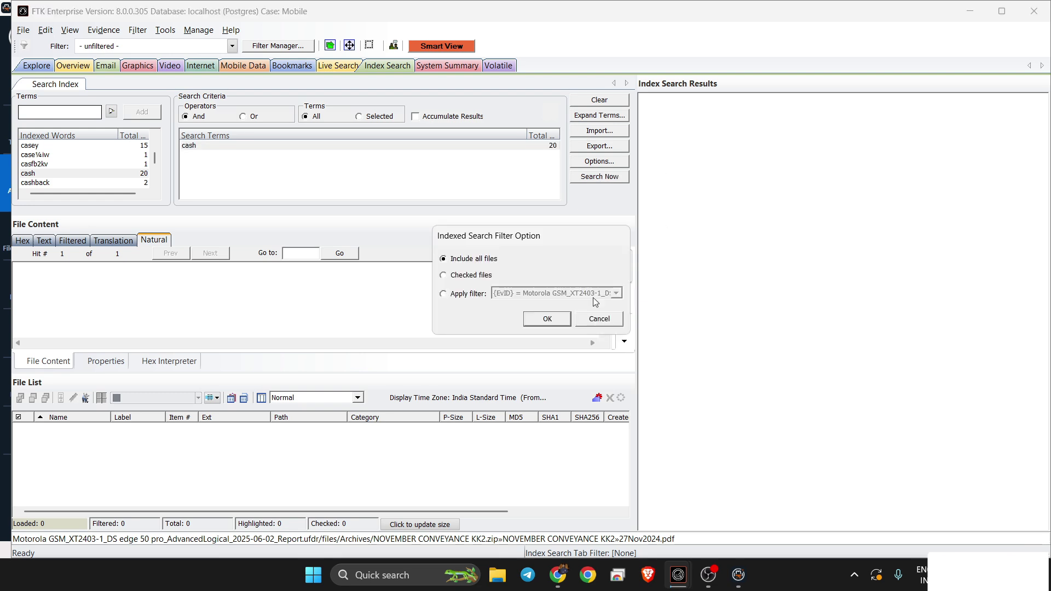
pyautogui.click(545, 319)
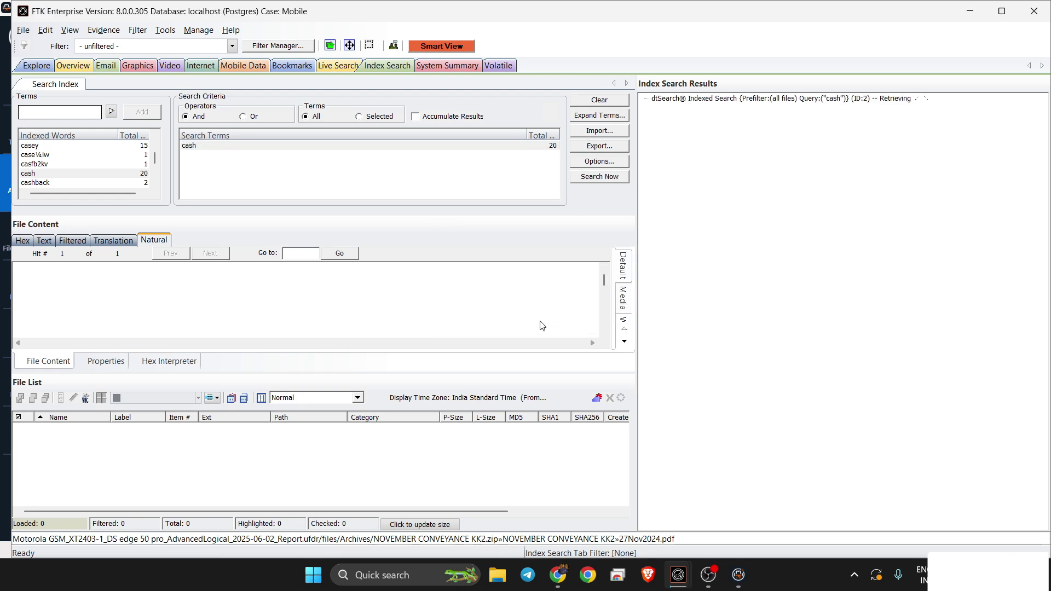
# - Expand the document hits in allocated space for the cash search and read through 27Nov2024.pdf
pyautogui.doubleClick(650, 99)
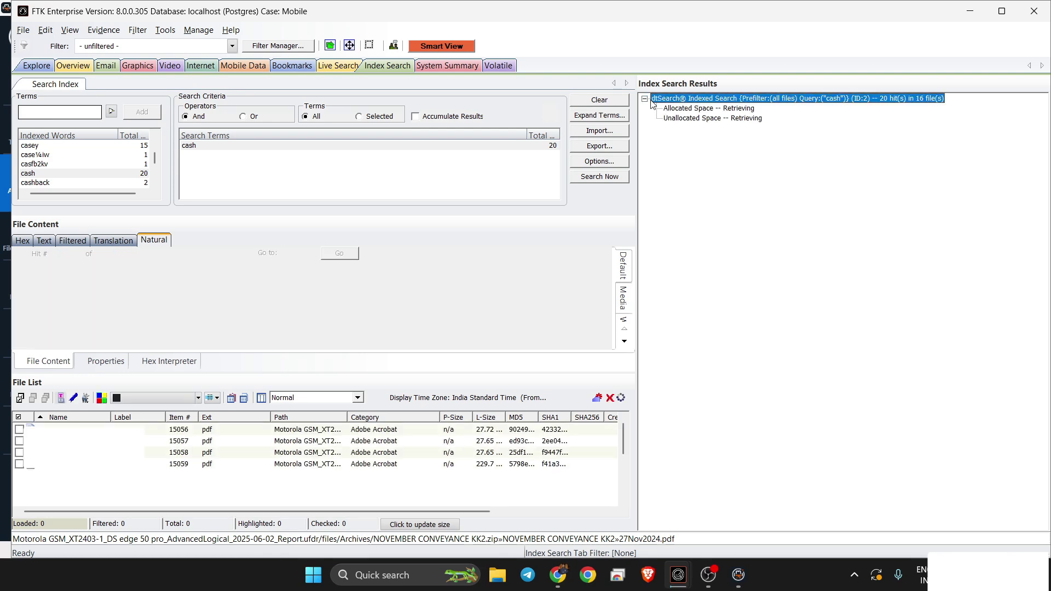
pyautogui.click(657, 109)
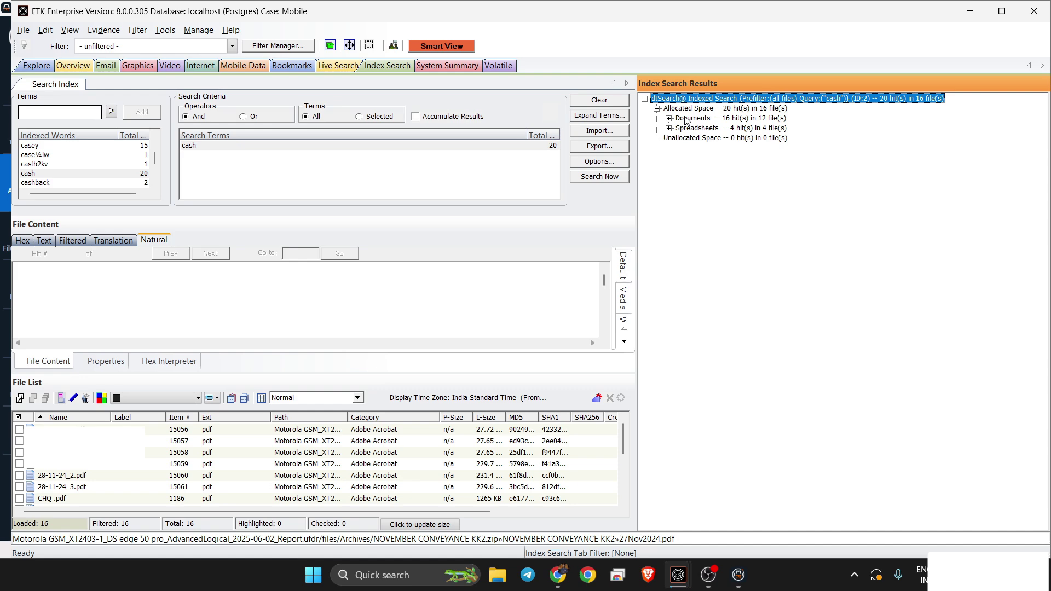
pyautogui.click(685, 120)
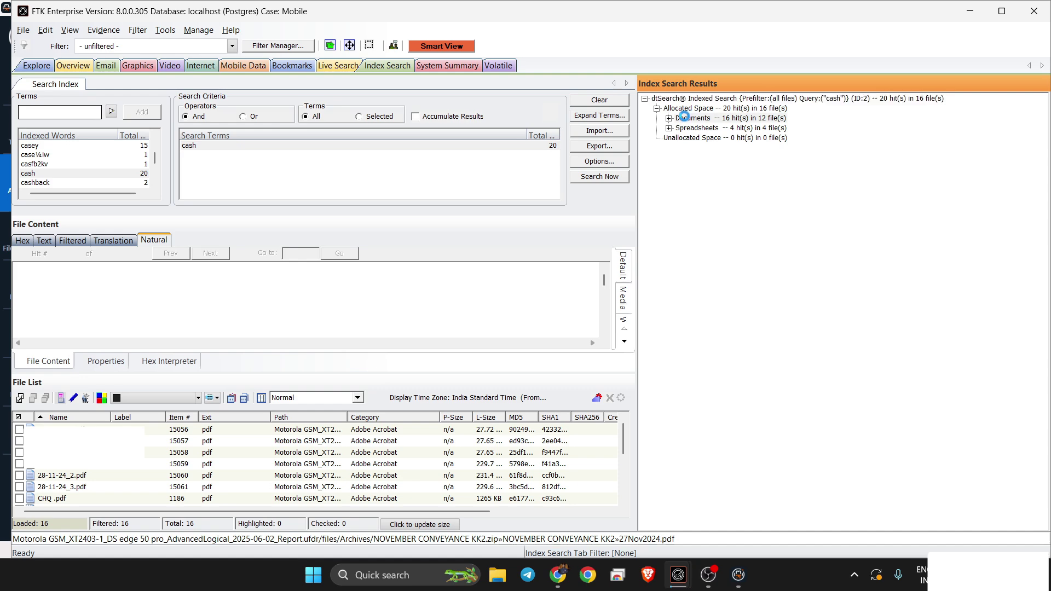
pyautogui.click(245, 450)
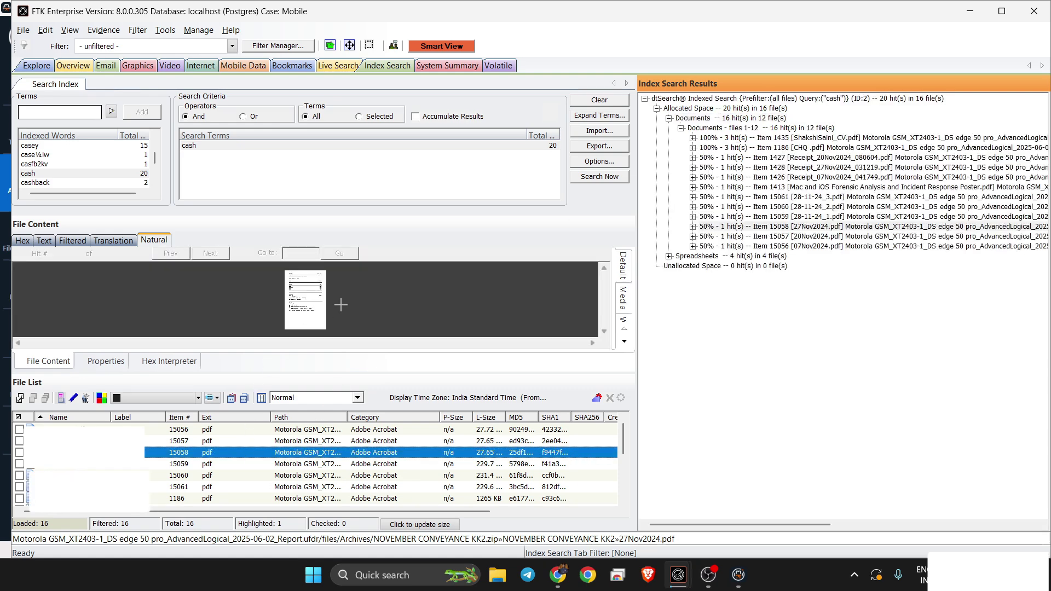
pyautogui.scroll(-5, 343, 310)
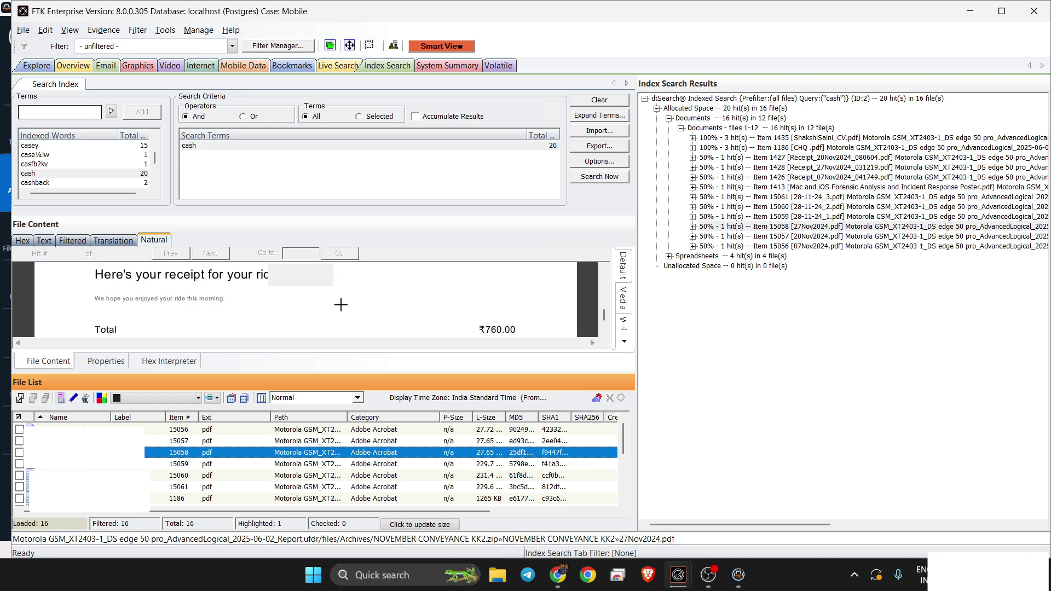
pyautogui.press('End')
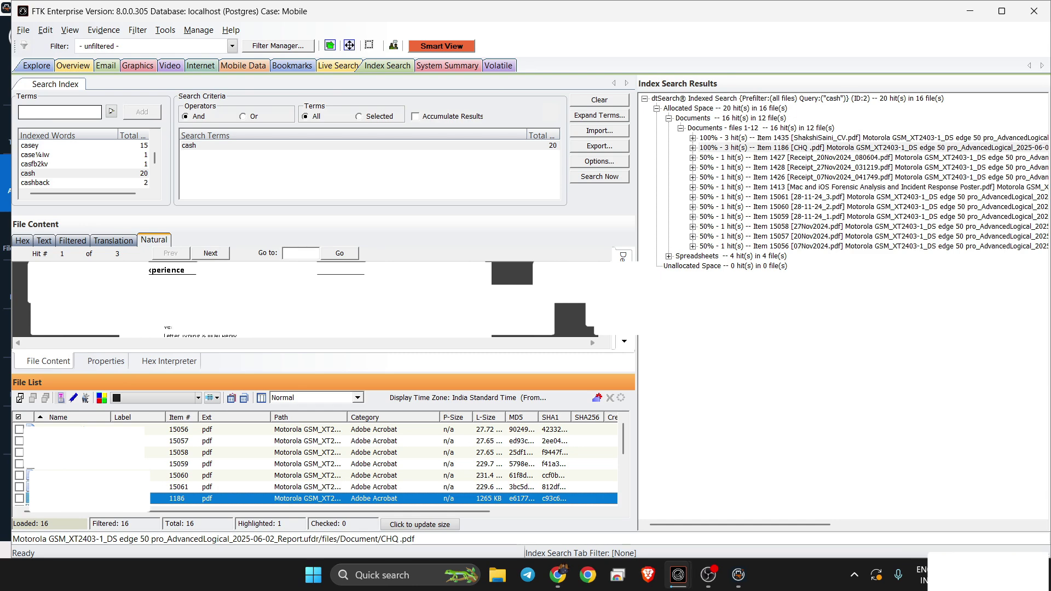
# - Open the document hit Receipt_20Nov2024_080604.pdf and read its receipt content
pyautogui.click(854, 158)
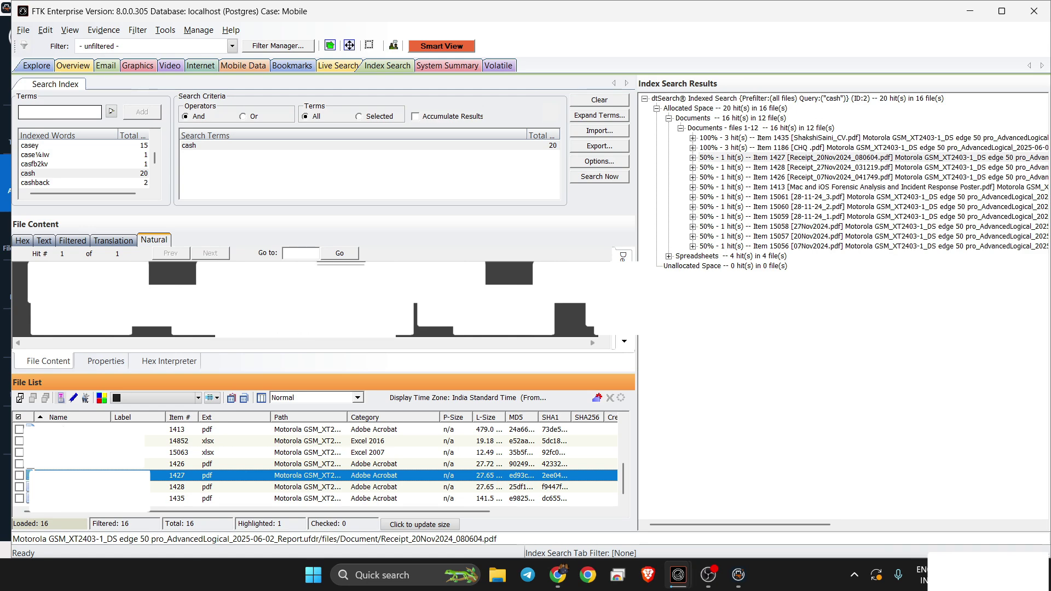
pyautogui.rightClick(276, 299)
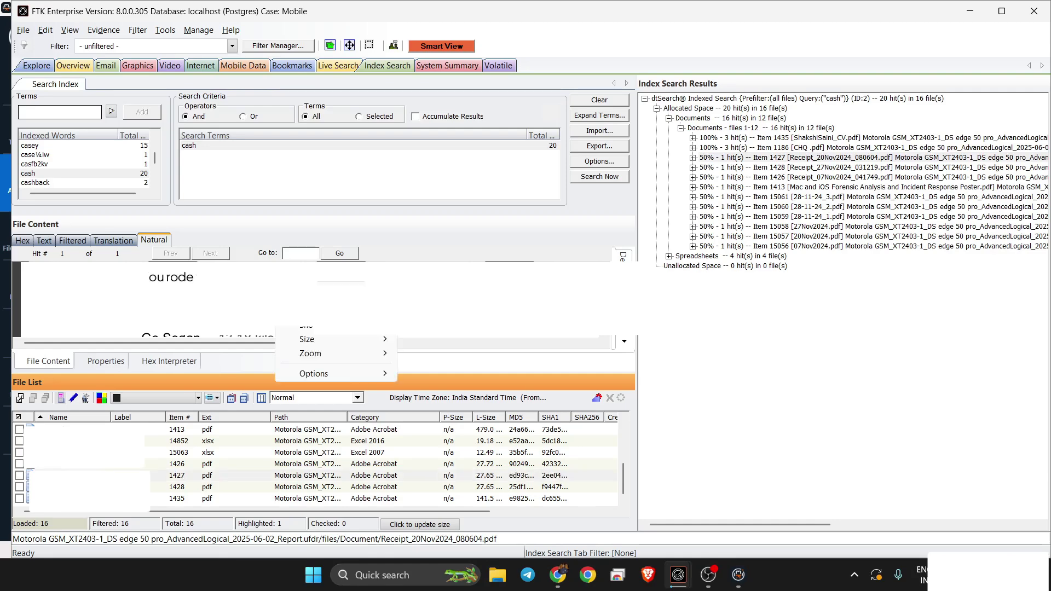
pyautogui.press('Escape')
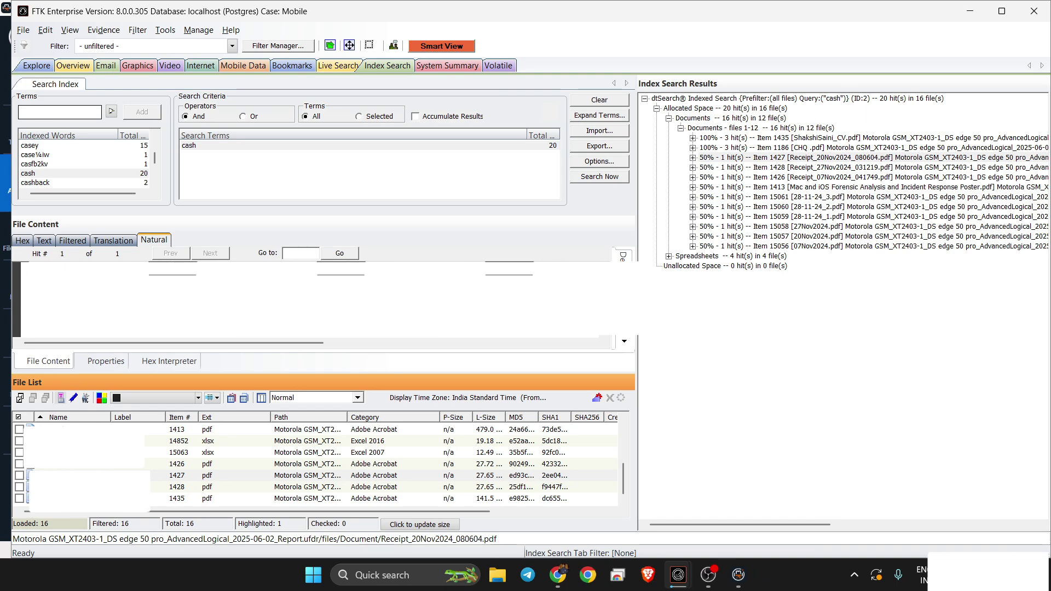
pyautogui.click(415, 320)
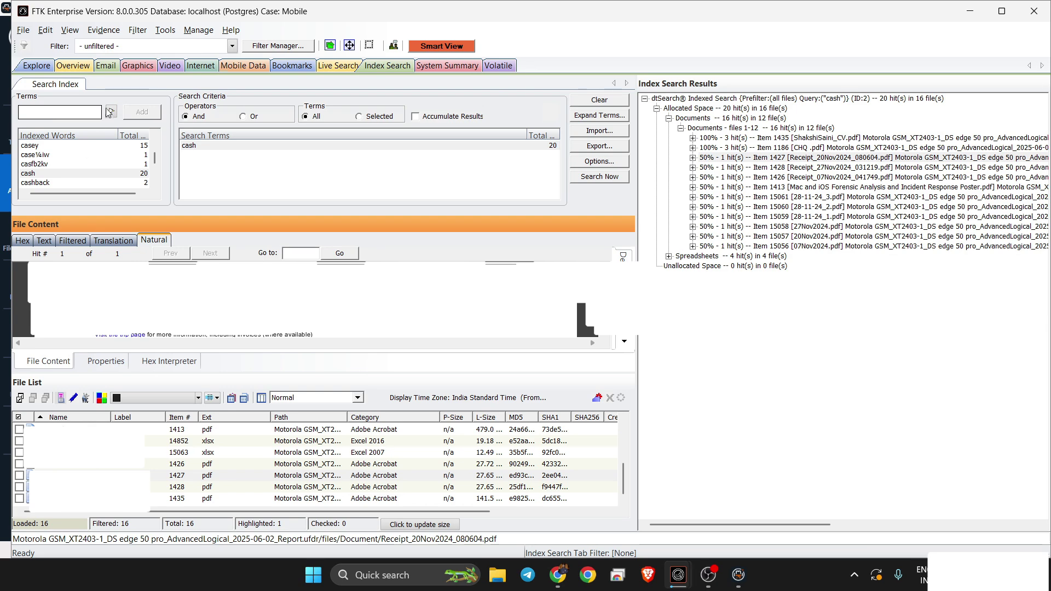
# - List the case's Adobe documents in the overview and preview 10 Drone extractions.pdf
pyautogui.click(65, 70)
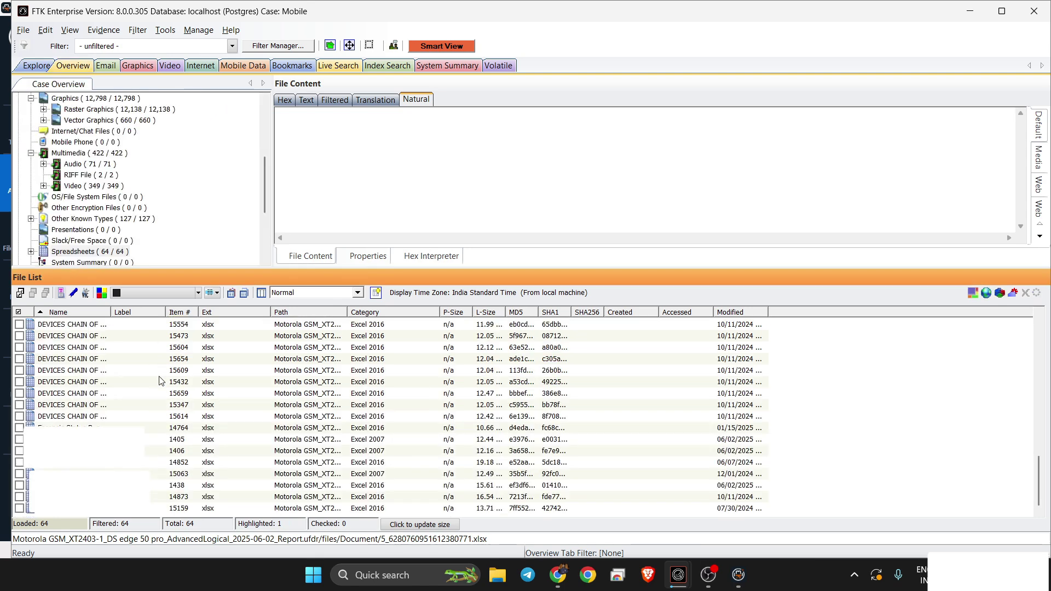
pyautogui.scroll(5, 116, 230)
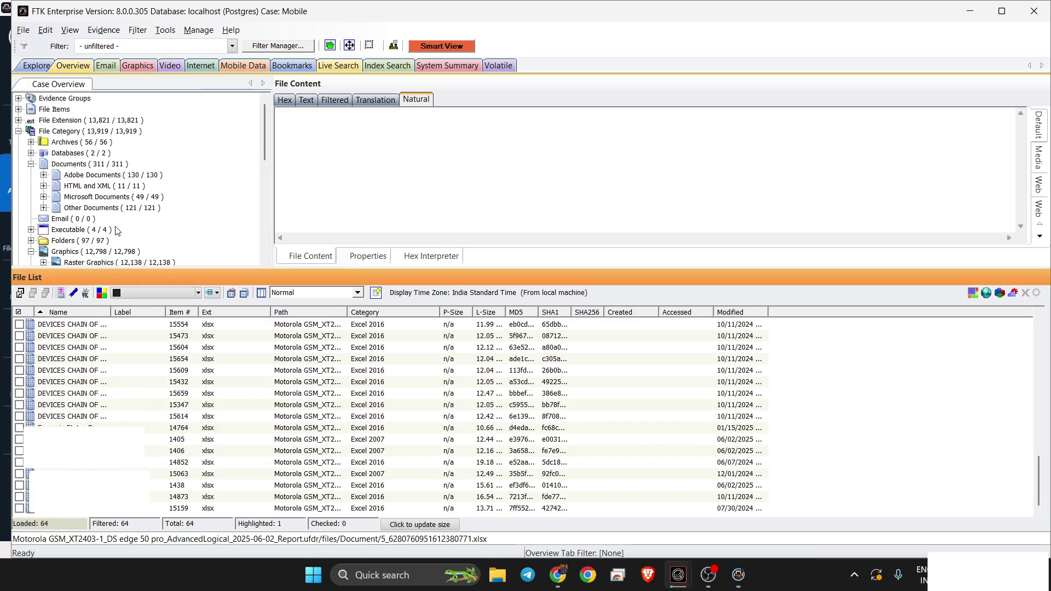
pyautogui.click(79, 174)
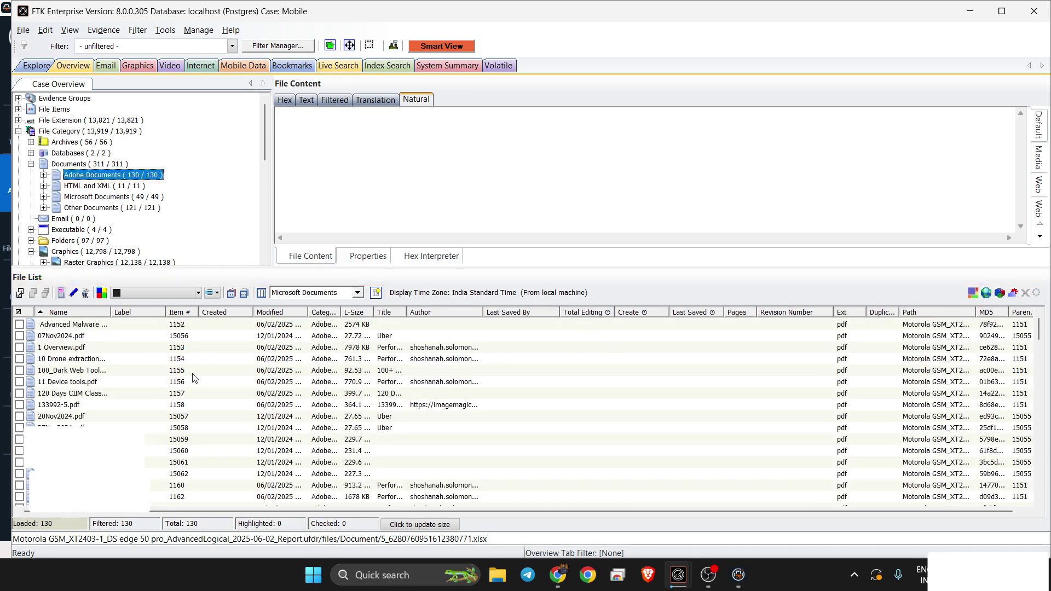
pyautogui.click(127, 359)
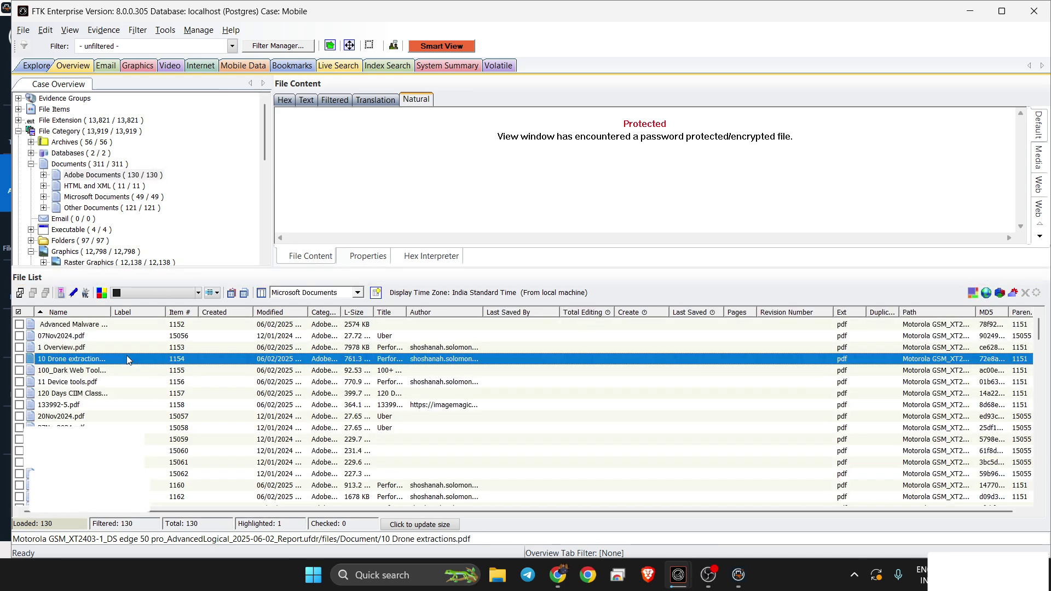
# - Add "drone" to the index search terms and remove "cash" from them
pyautogui.click(385, 64)
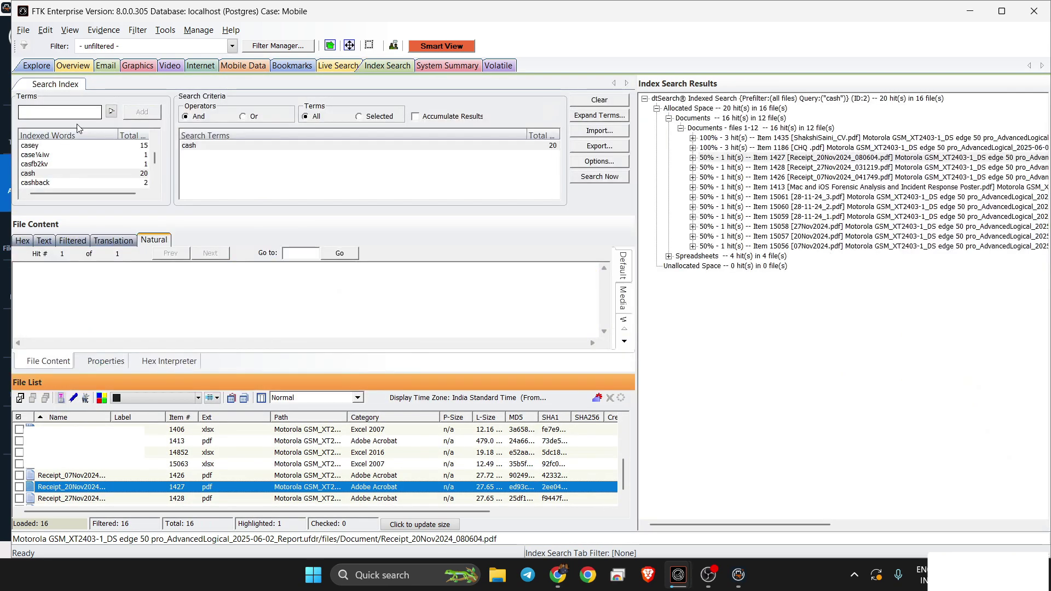
pyautogui.click(63, 111)
pyautogui.write('drone')
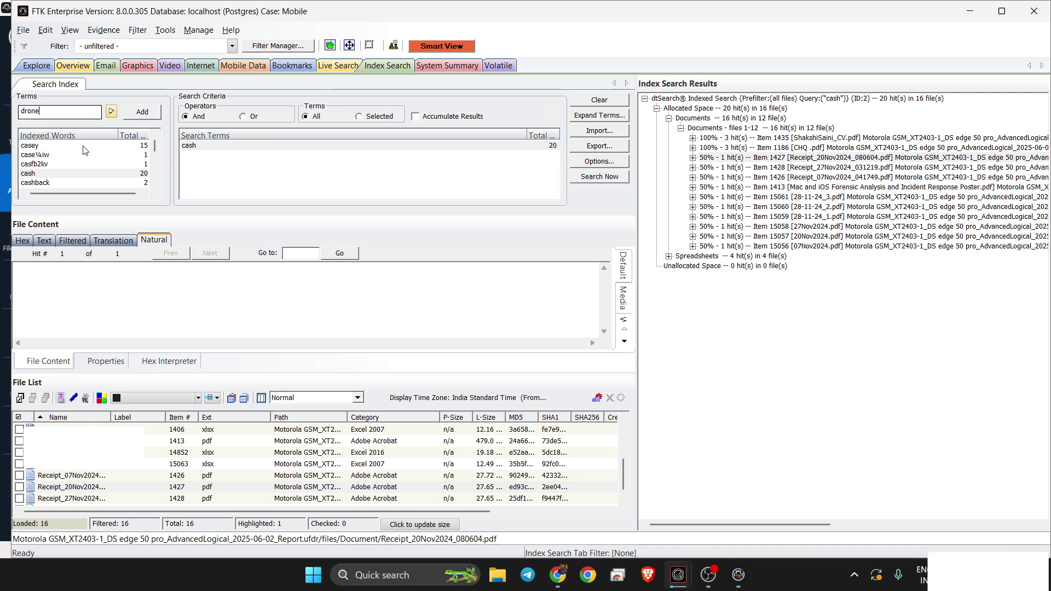
pyautogui.click(142, 111)
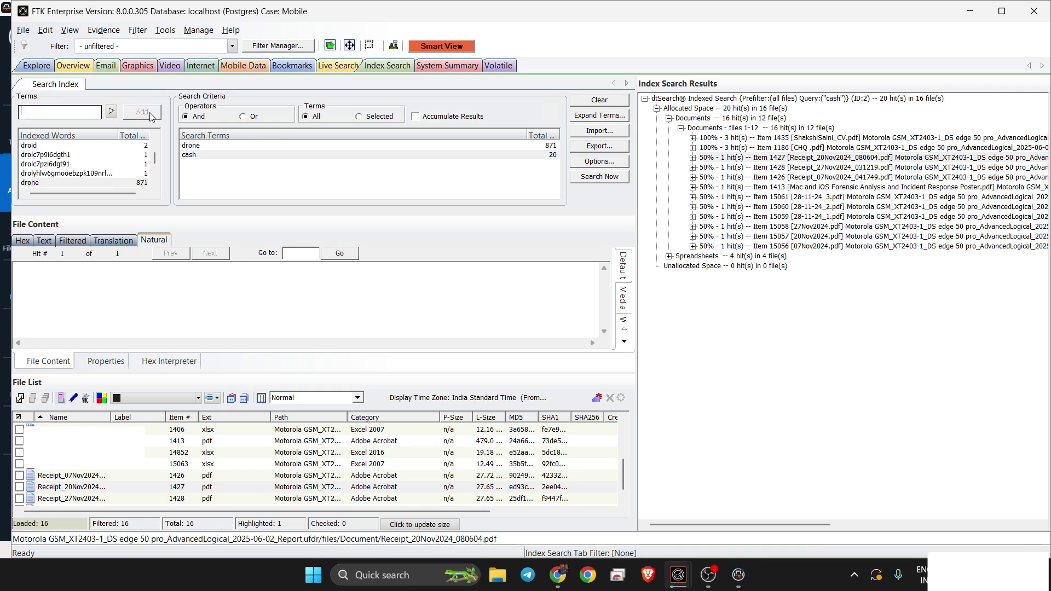
pyautogui.click(357, 146)
pyautogui.click(376, 158)
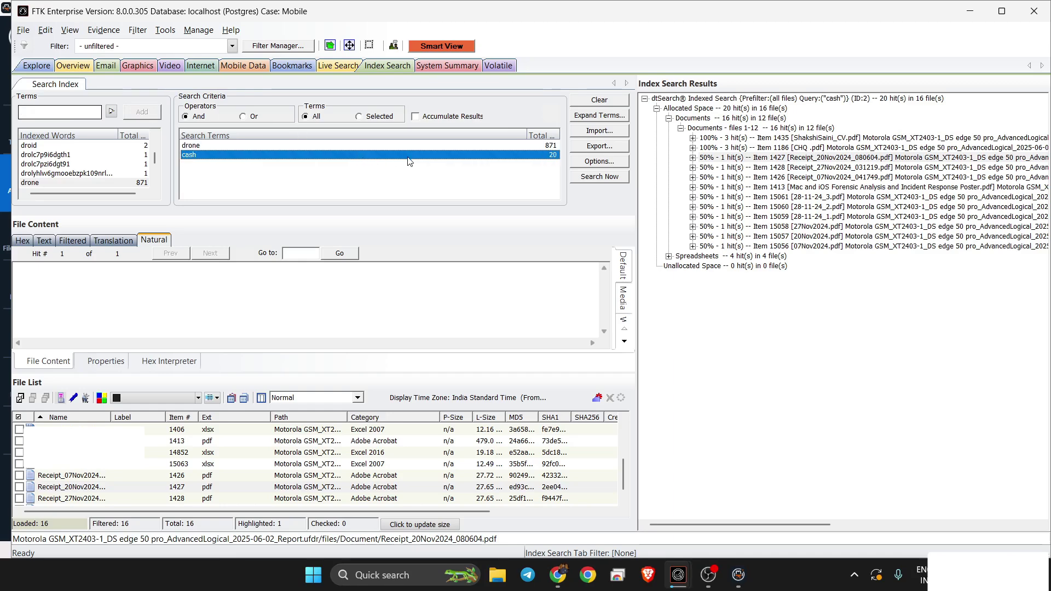
pyautogui.click(590, 102)
pyautogui.click(468, 149)
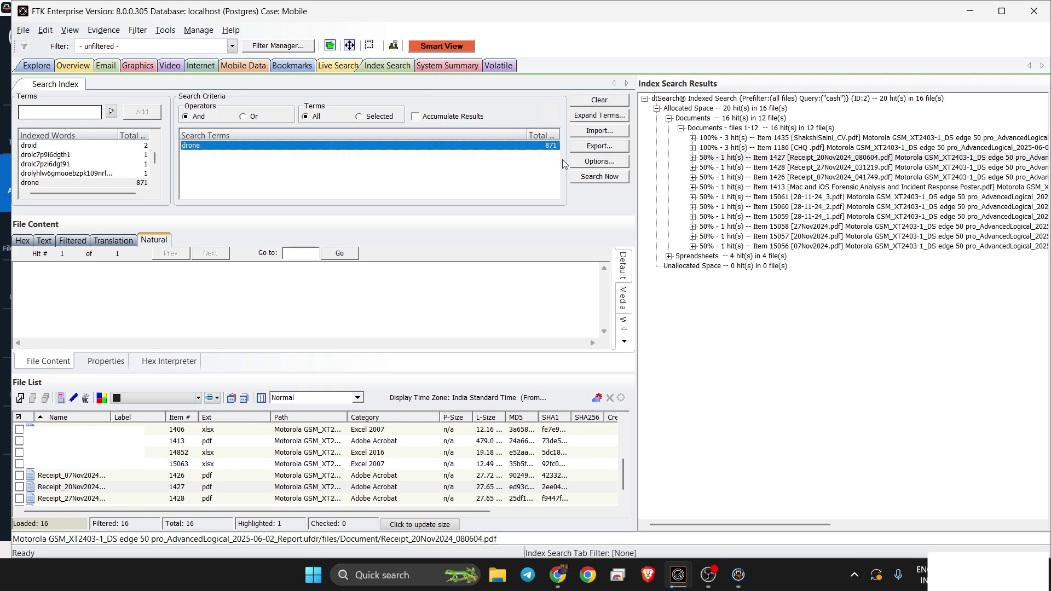
# - Run the drone index search including all files and delete the earlier cash search results
pyautogui.click(614, 180)
pyautogui.click(614, 180)
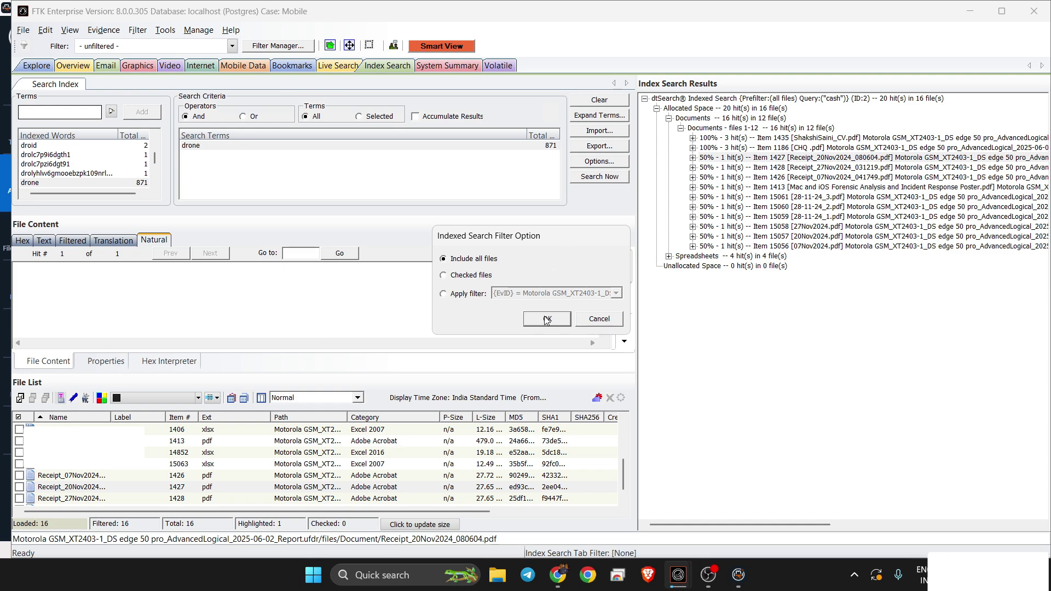
pyautogui.click(547, 319)
pyautogui.click(753, 102)
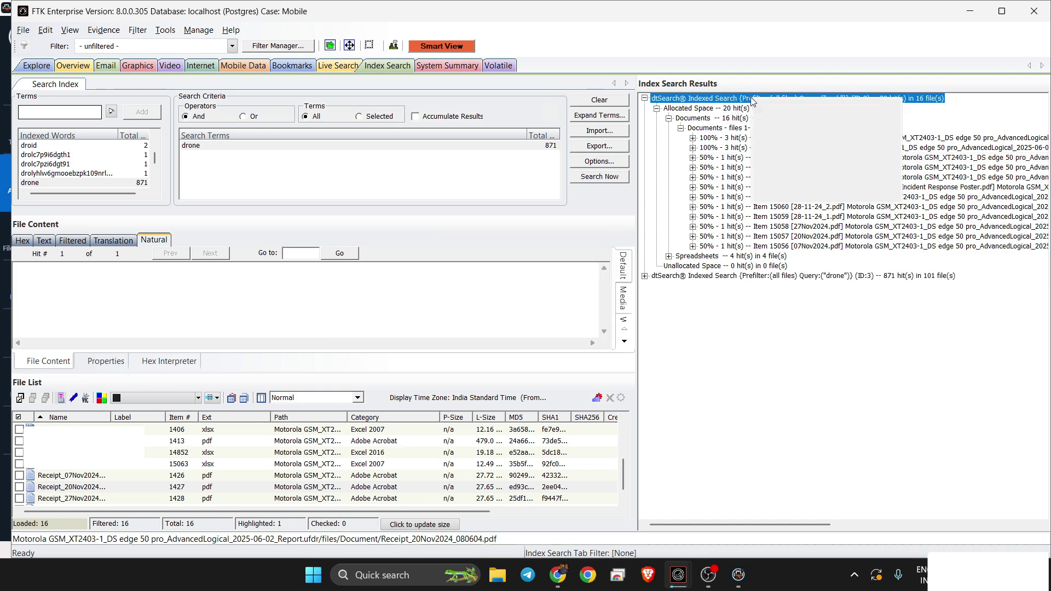
pyautogui.click(810, 193)
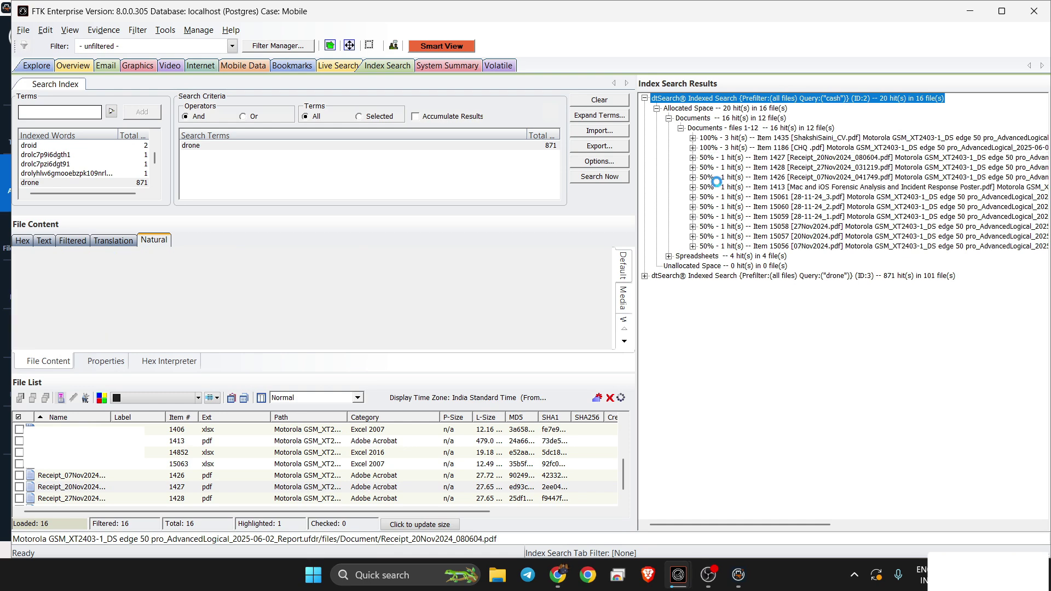
# - Expand the drone document hits in allocated space and look through the pages of Cellebrite-UFED.pdf
pyautogui.click(652, 99)
pyautogui.click(645, 99)
pyautogui.click(656, 108)
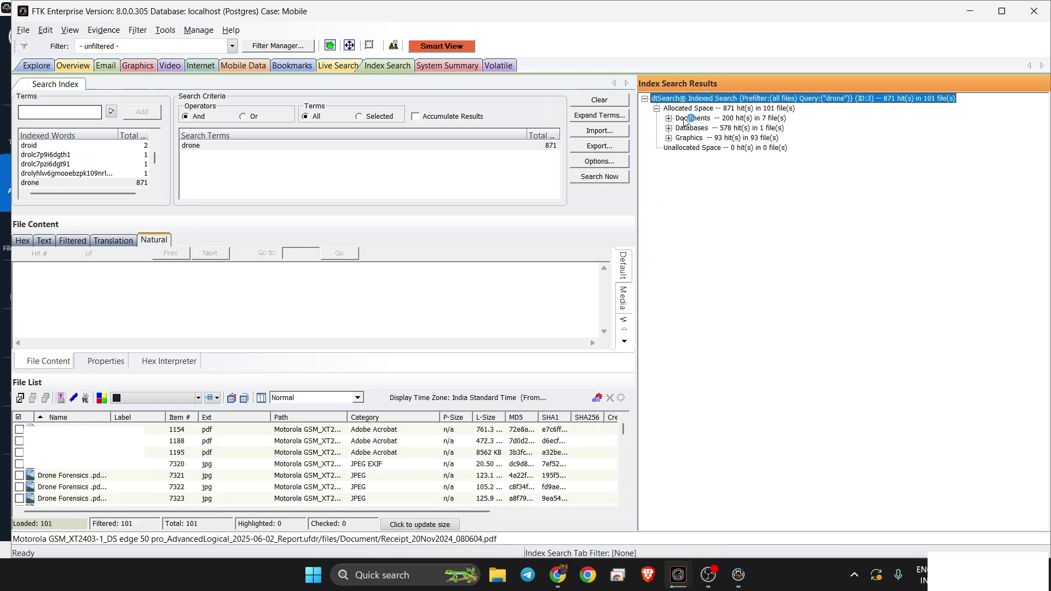
pyautogui.click(687, 120)
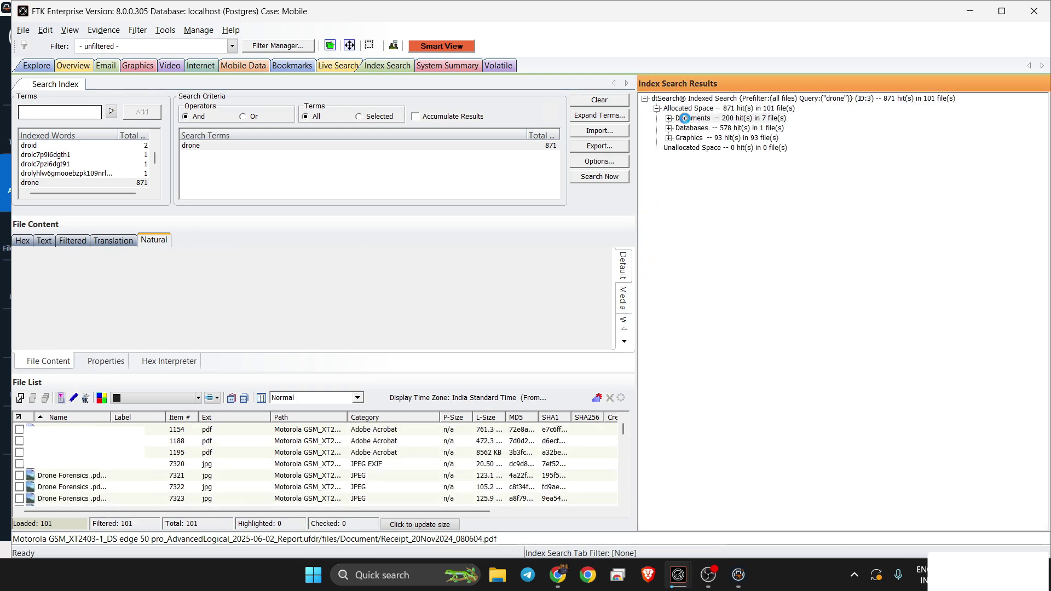
pyautogui.click(185, 442)
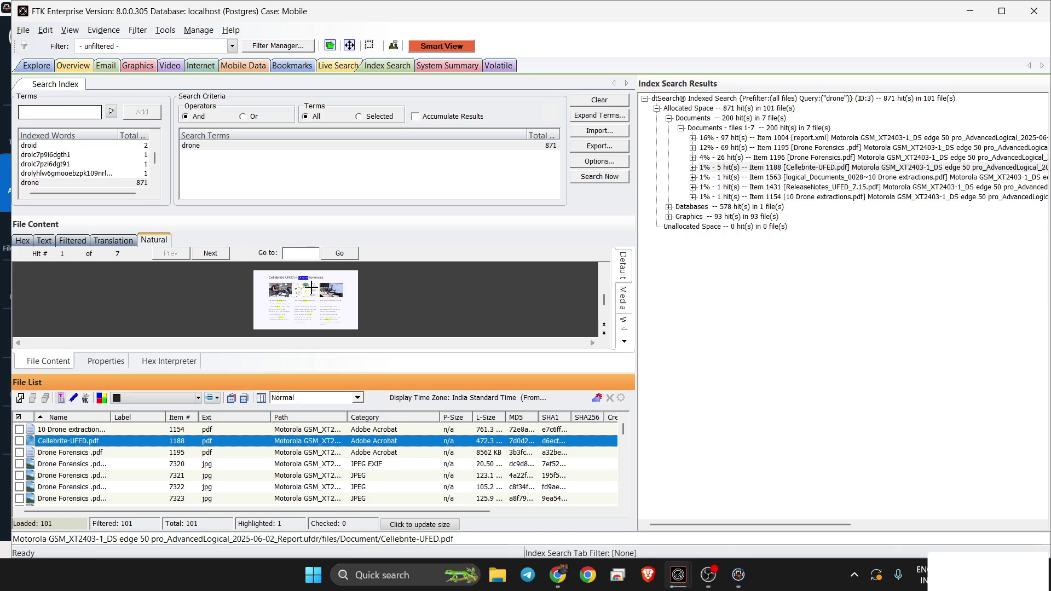
pyautogui.scroll(-3, 311, 288)
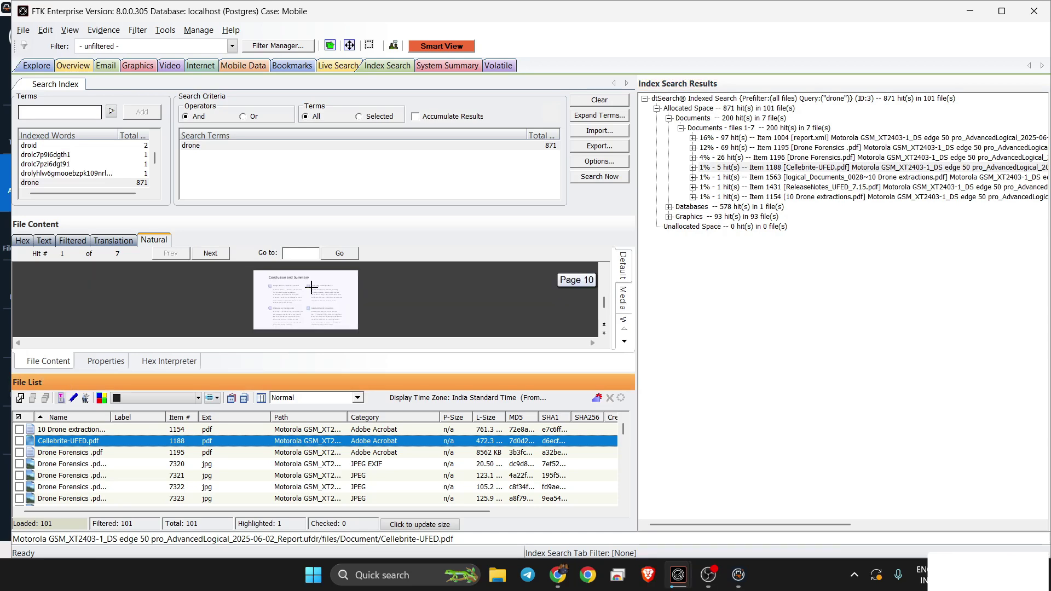
pyautogui.scroll(9, 311, 288)
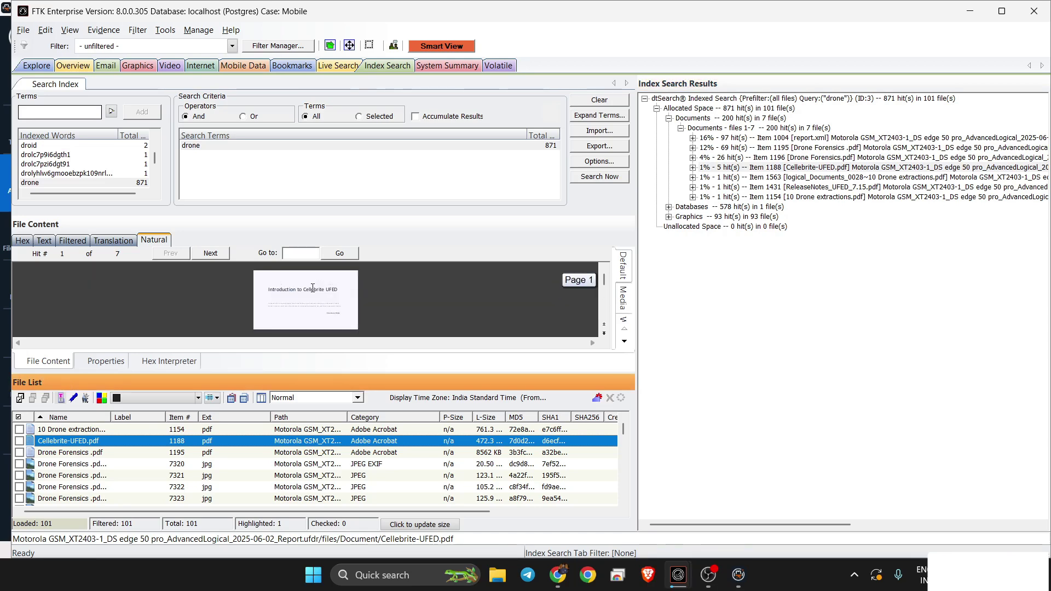